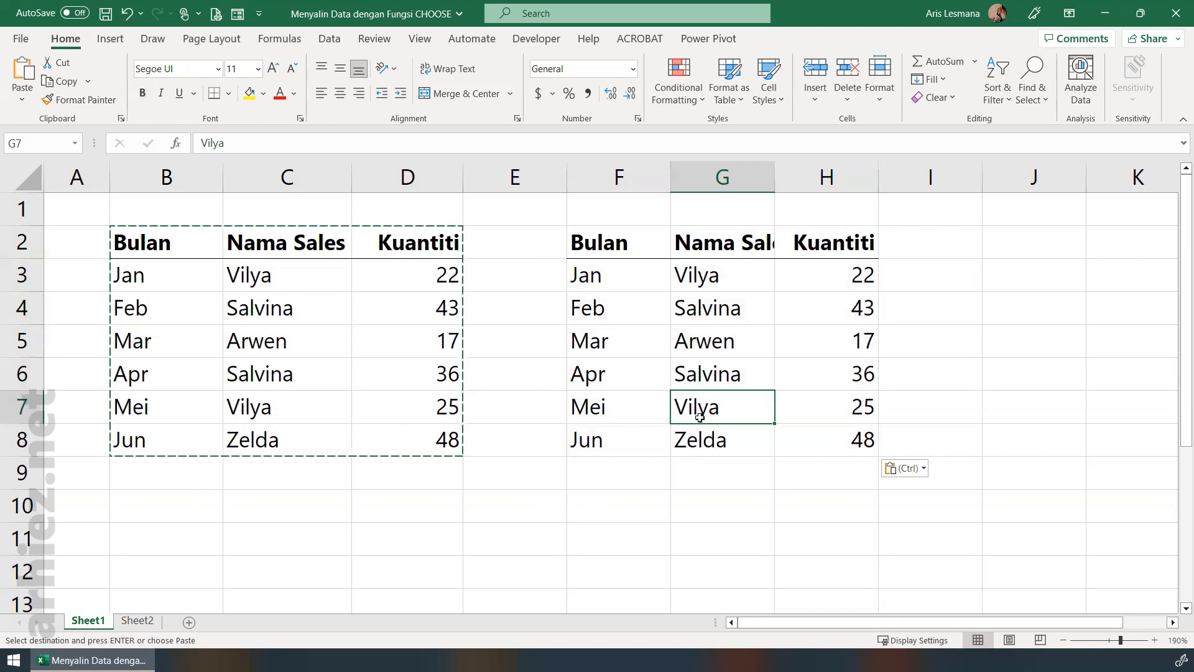
Replace the first month in the source table, cell B3, with XXX
key(Escape)
click(491, 482)
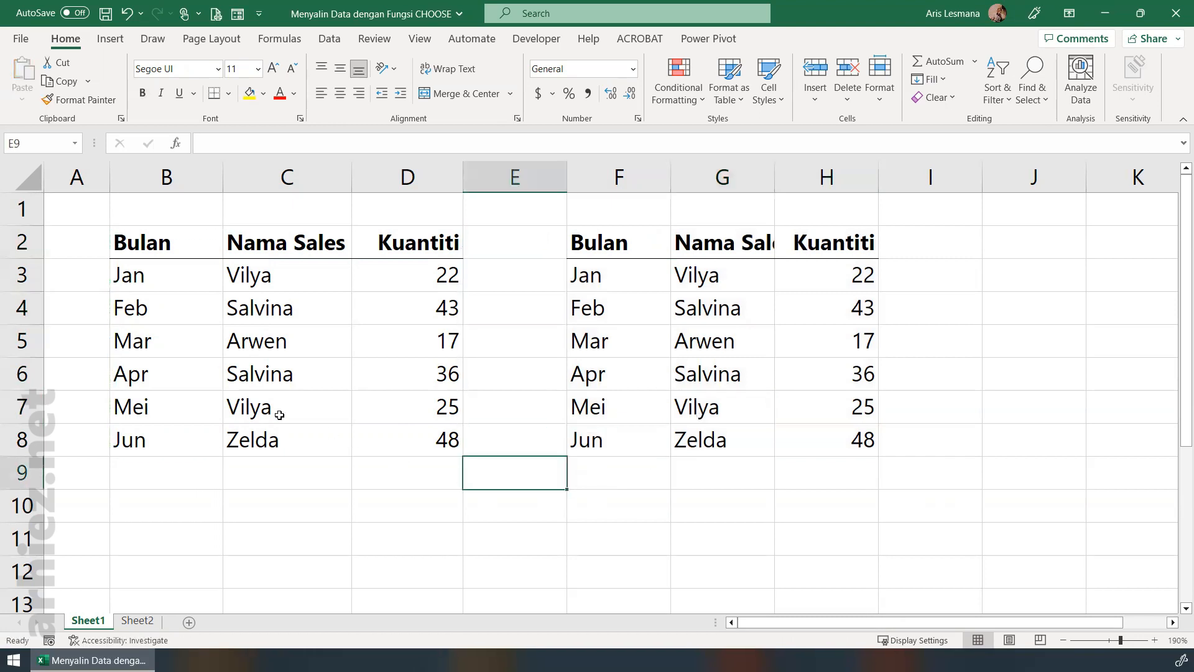
click(184, 280)
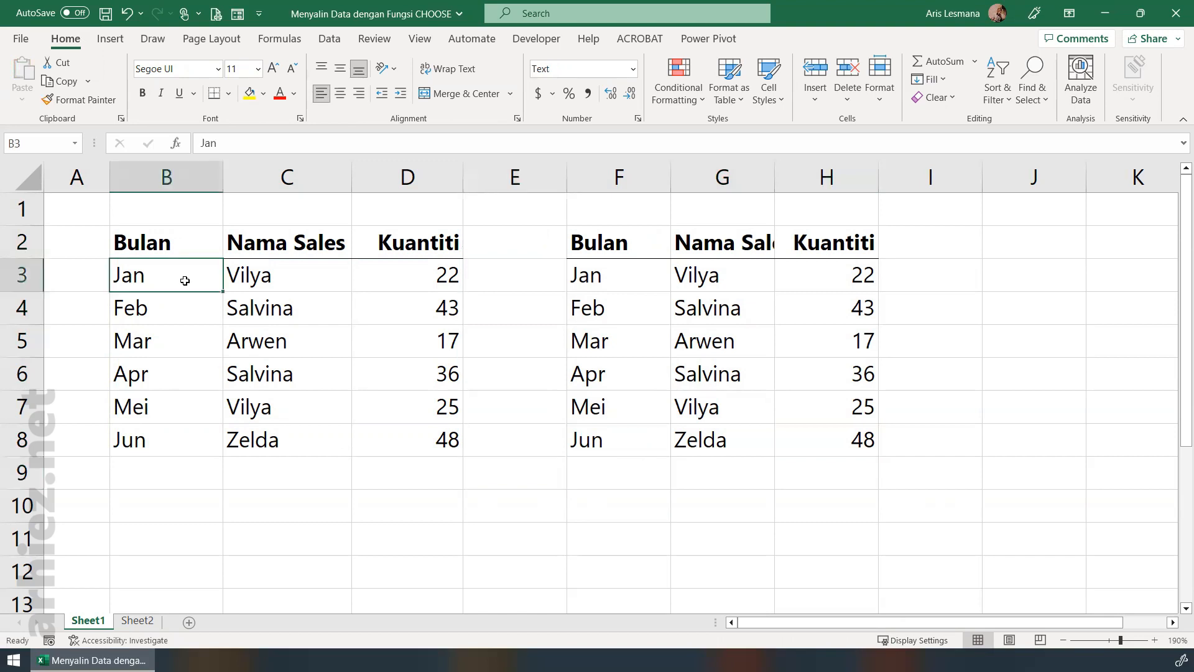
text(XXX)
key(Return)
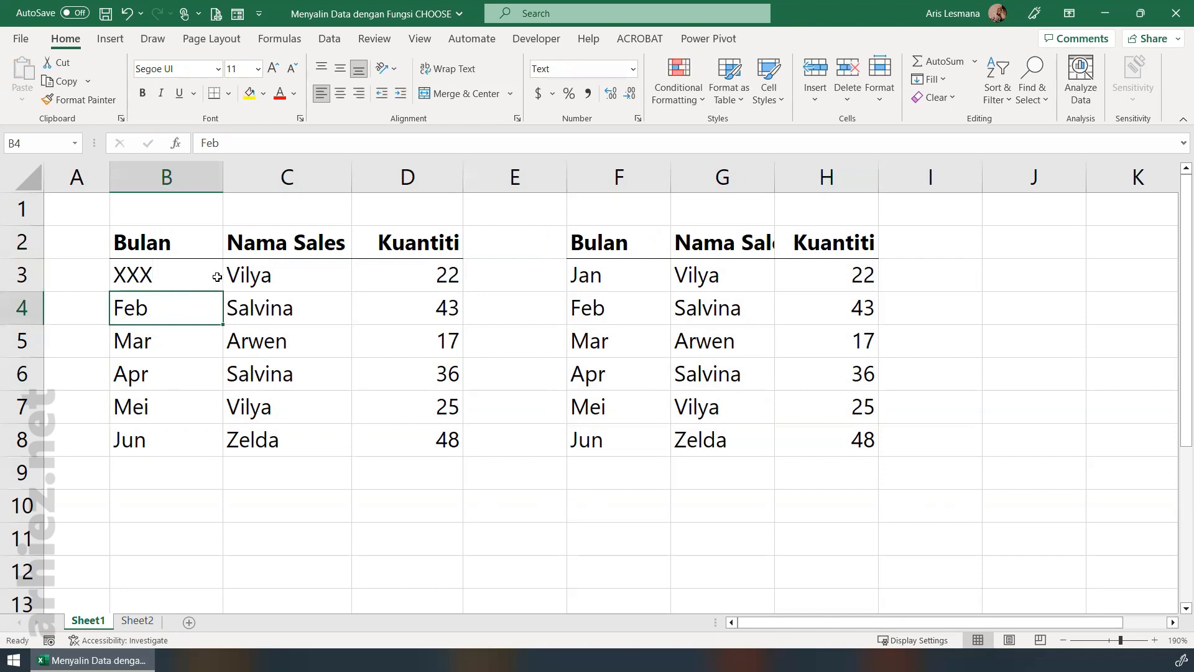
drag(619, 249, 893, 428)
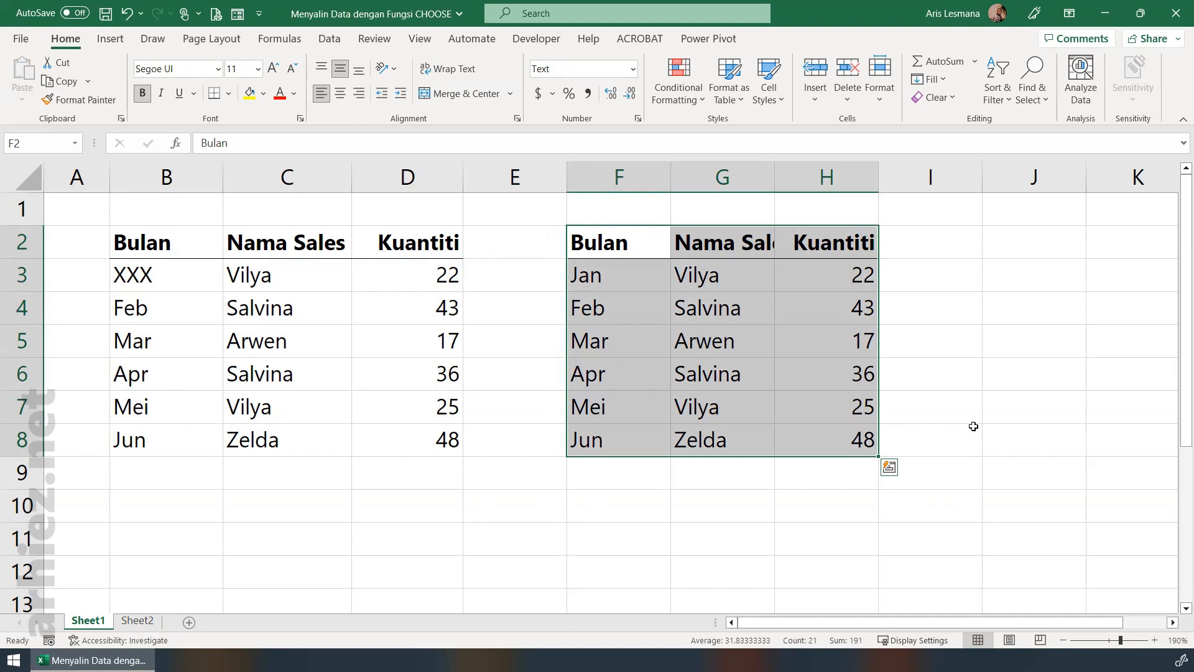
click(328, 366)
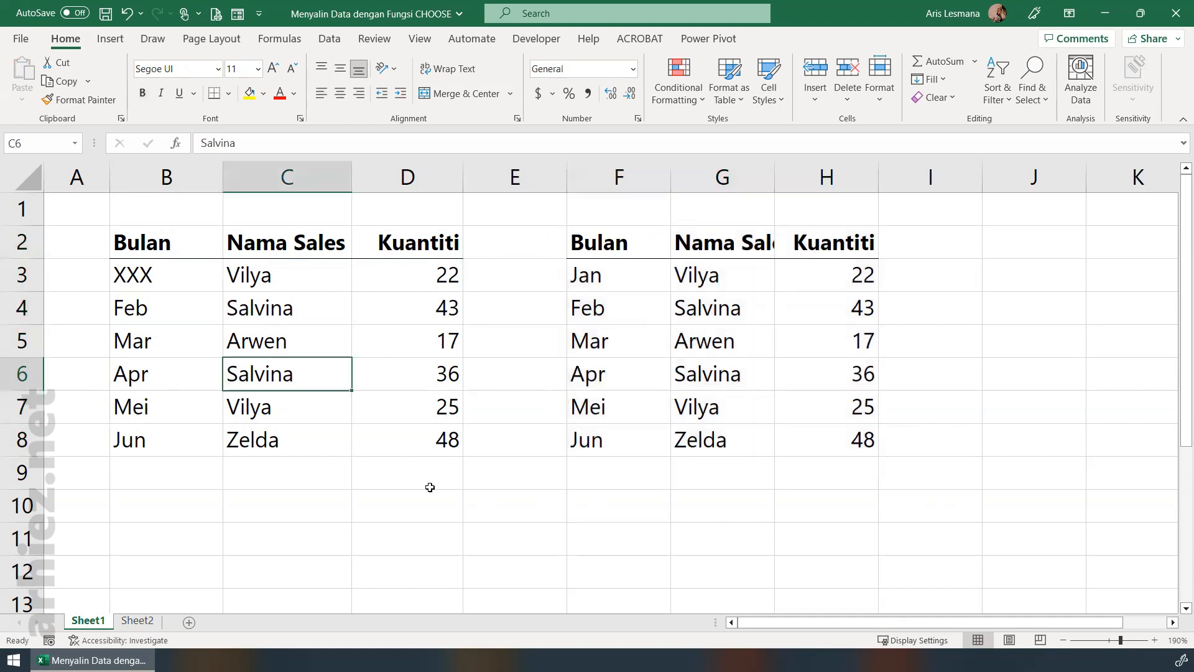
click(598, 443)
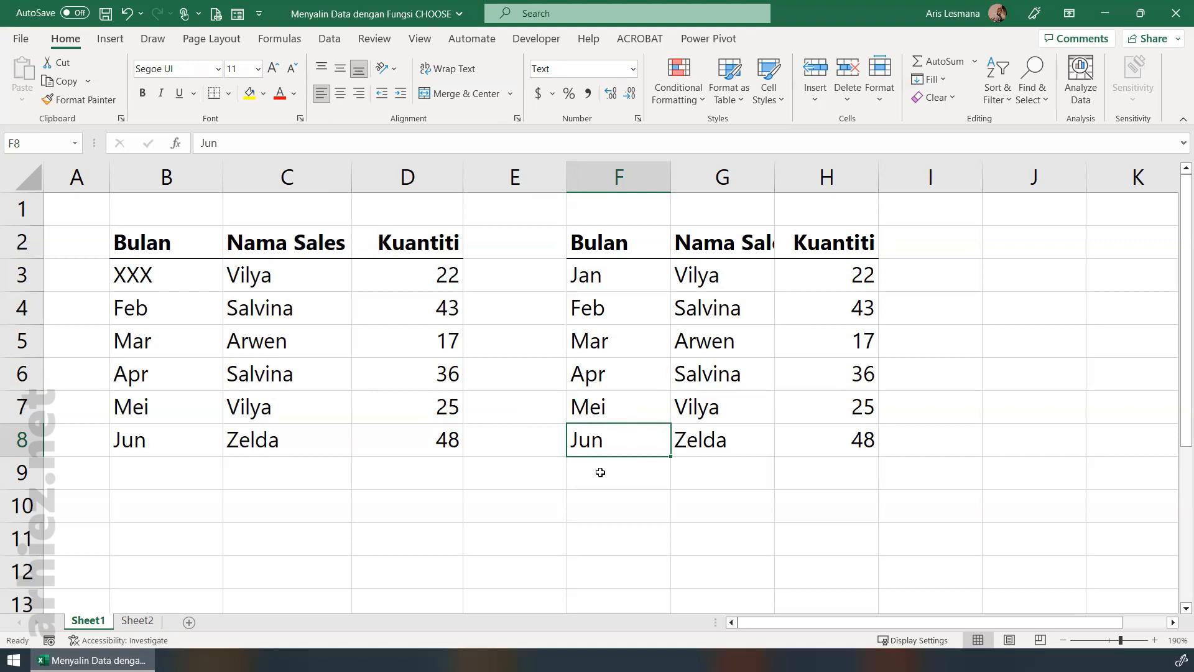
click(598, 507)
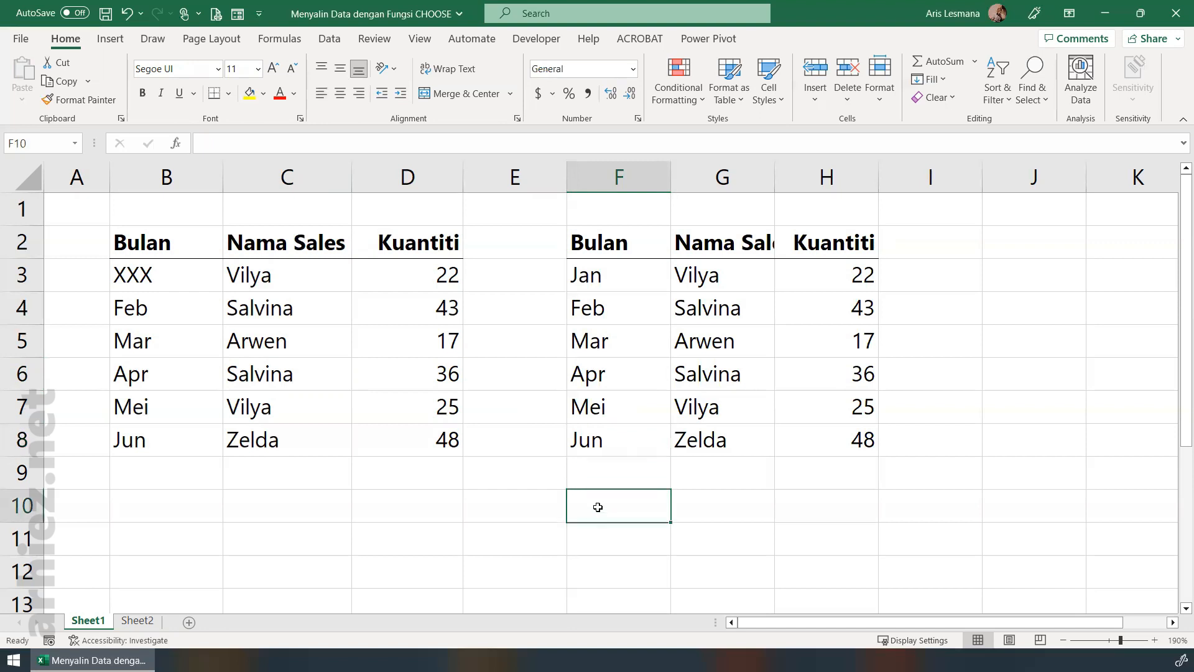
click(726, 497)
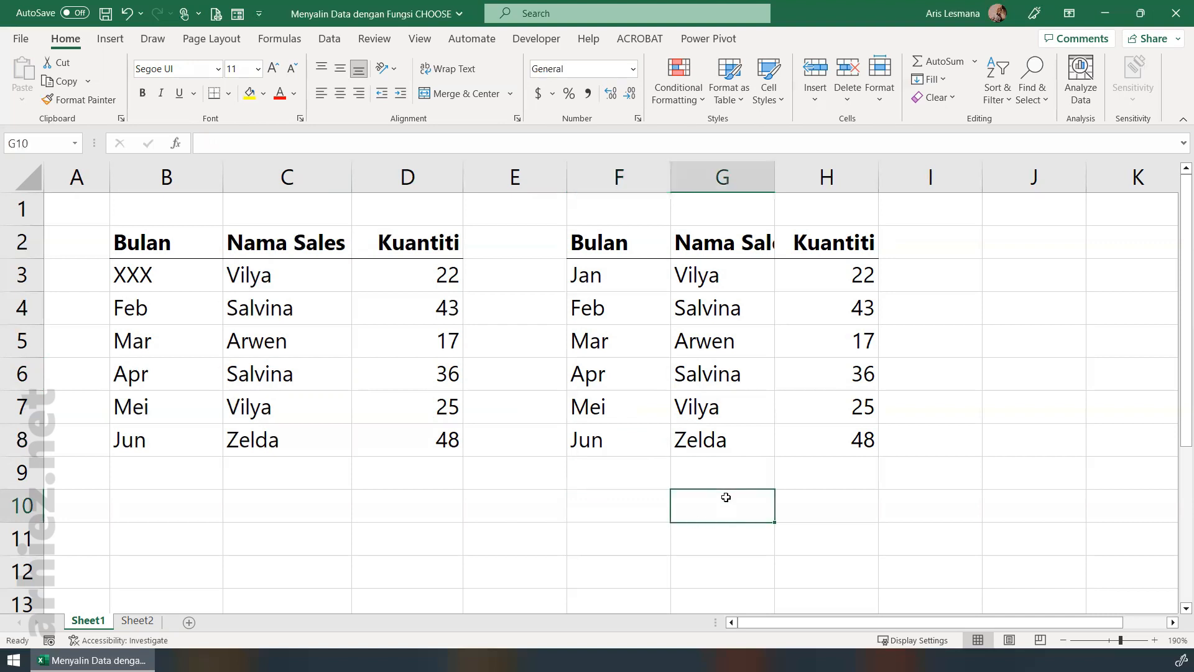
Undo the edit in B3 and the pasted table in F2:H8, and cancel the pending copy selection
key(ctrl+z)
key(ctrl+z)
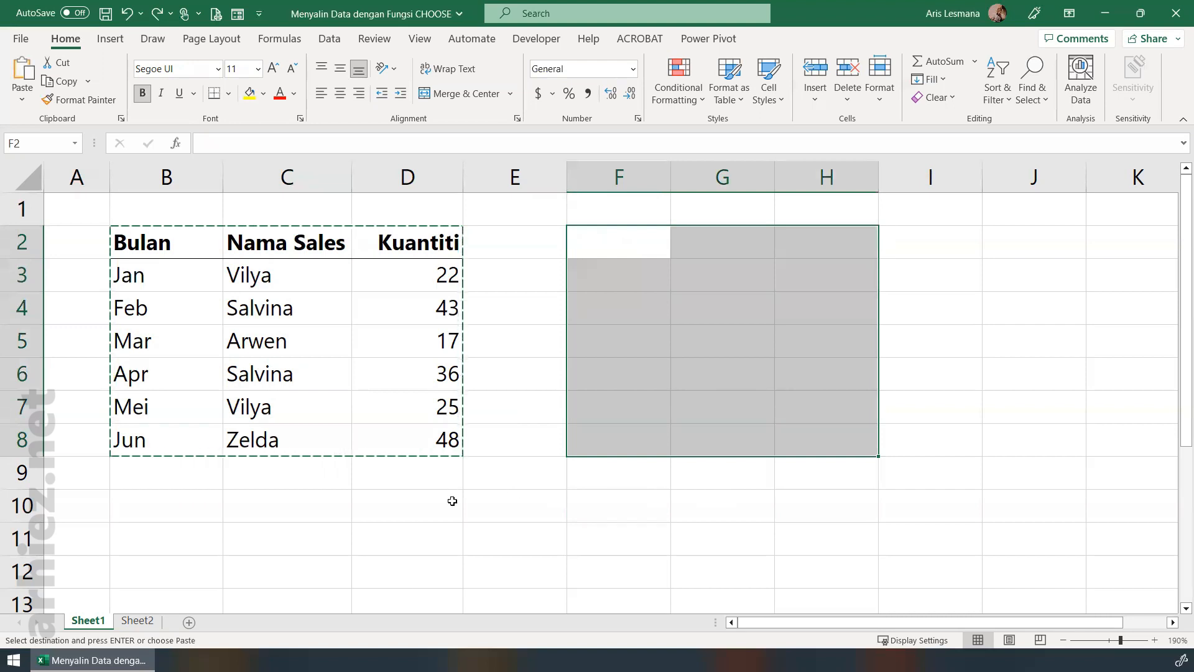
click(504, 522)
key(Escape)
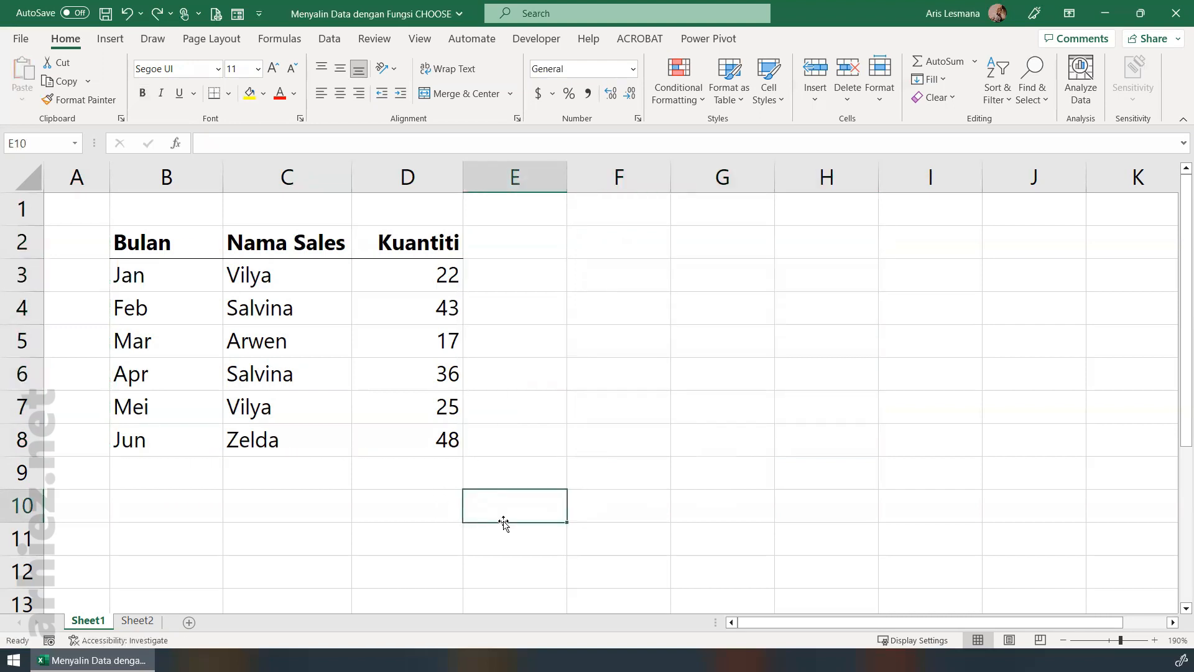
Examine the source table B2:D8 and each entry of its Bulan column from the header down to Jun
click(624, 444)
drag(189, 247, 376, 439)
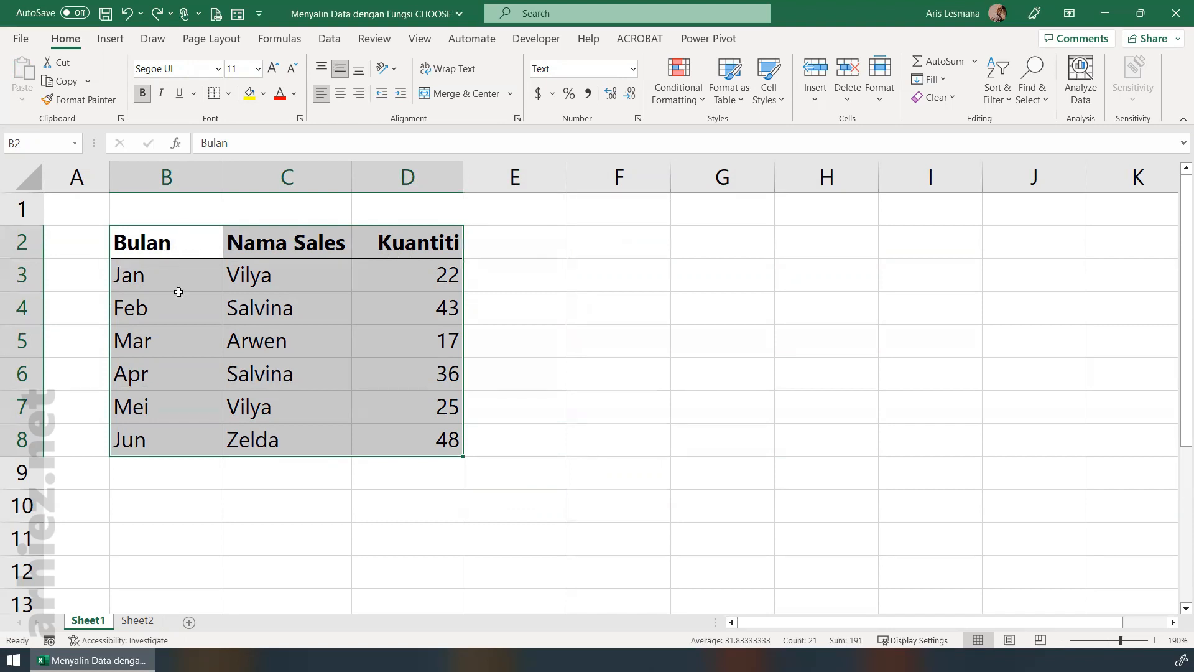
click(173, 266)
click(171, 245)
click(168, 280)
click(170, 309)
click(171, 343)
click(171, 375)
click(170, 410)
click(174, 439)
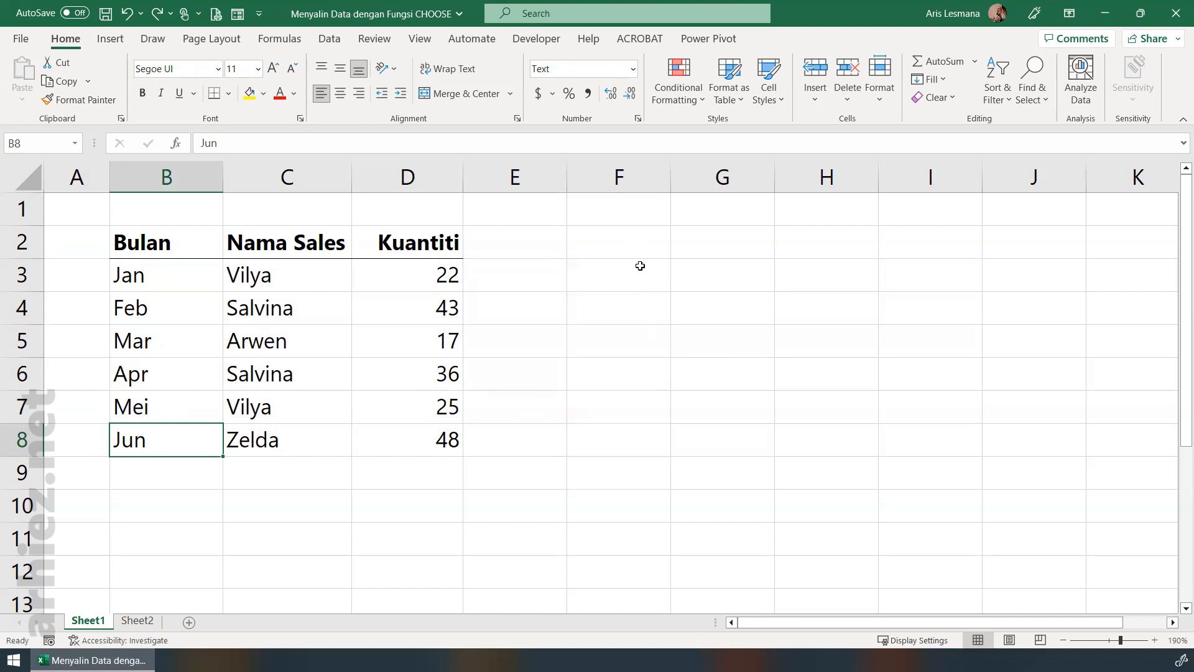
Select the empty range F2:H8 and start a CHOOSE formula in it
click(648, 314)
click(641, 249)
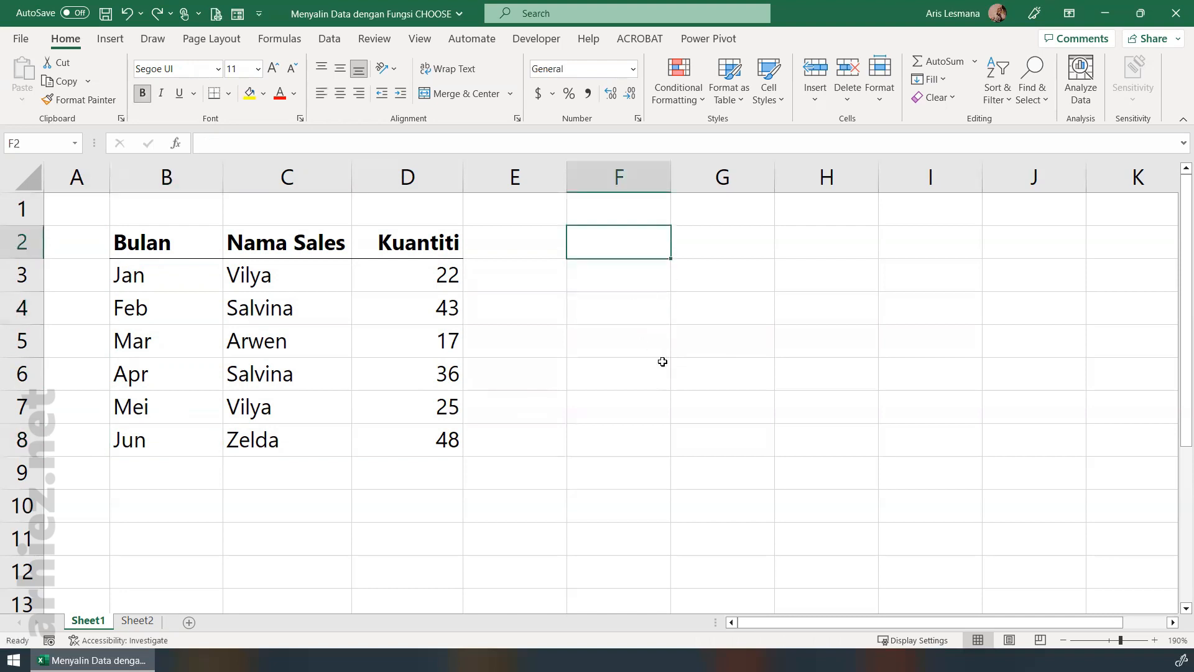
drag(626, 242, 802, 441)
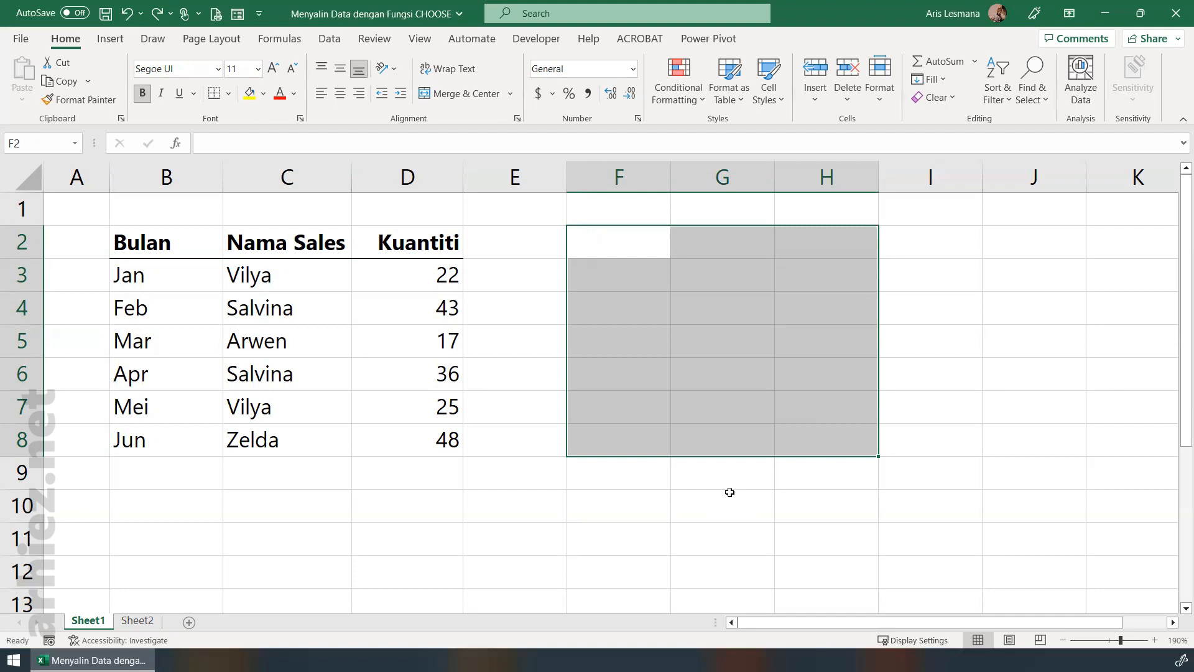
text(=)
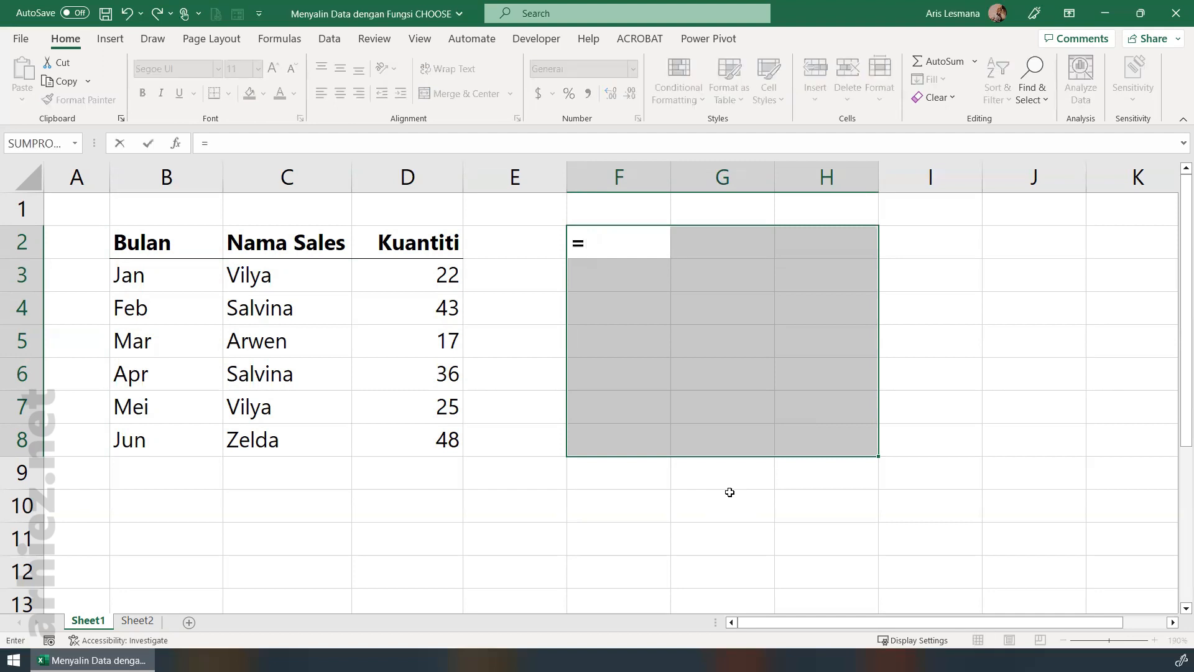
text(CHOO)
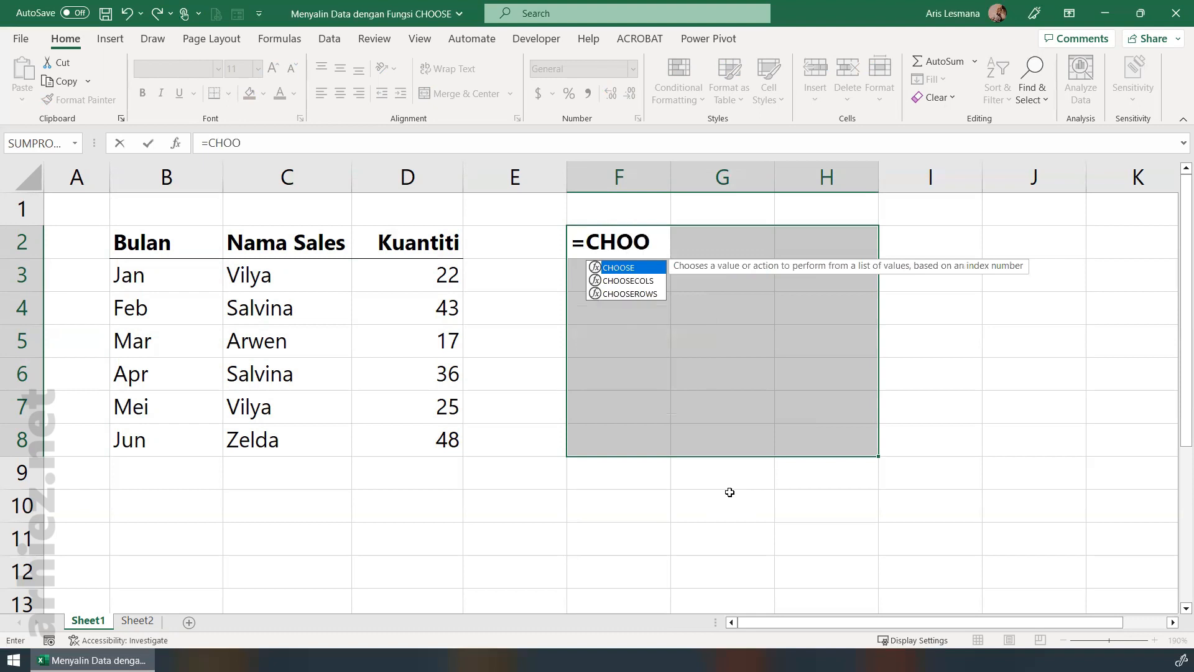
text(SE()
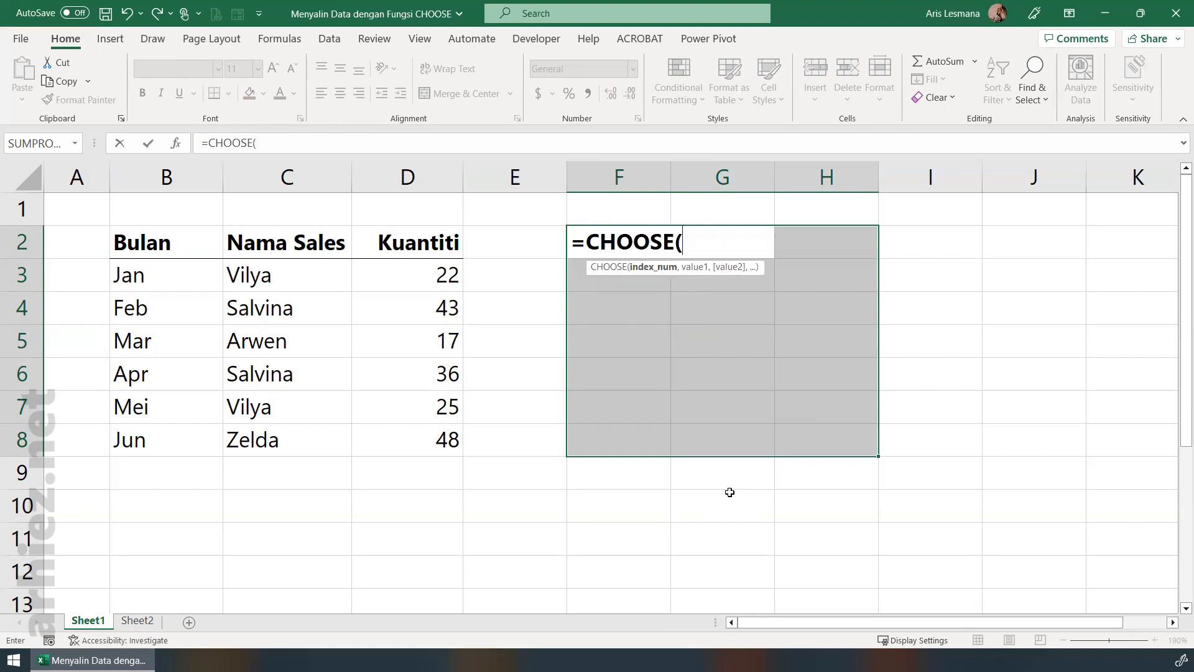
mouse_move(647, 271)
mouse_down()
mouse_move(581, 408)
mouse_move(470, 491)
mouse_up()
mouse_move(400, 536)
mouse_down()
mouse_move(405, 566)
mouse_move(438, 537)
mouse_move(492, 567)
mouse_move(526, 545)
mouse_move(580, 564)
mouse_up()
mouse_move(653, 540)
mouse_down()
mouse_move(640, 550)
mouse_move(695, 563)
mouse_up()
mouse_move(718, 515)
mouse_down()
mouse_move(726, 558)
mouse_move(726, 538)
mouse_up()
drag(751, 536, 759, 554)
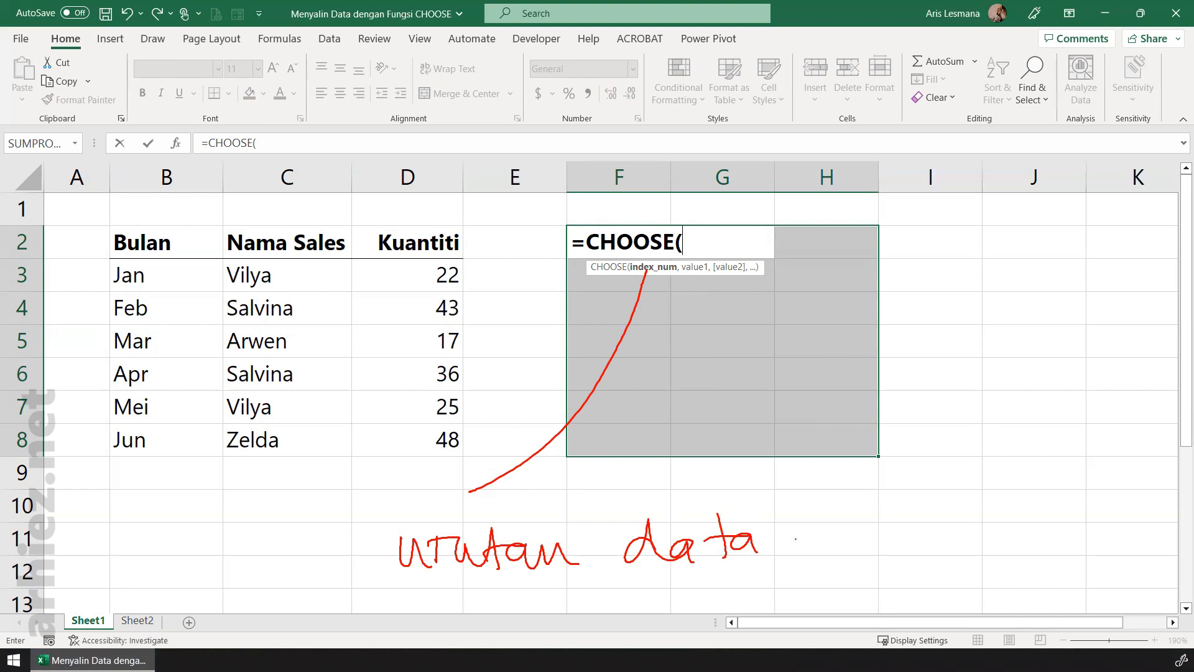
drag(154, 330, 171, 370)
mouse_move(143, 300)
mouse_down()
mouse_move(122, 395)
mouse_move(124, 321)
mouse_up()
drag(269, 351, 305, 376)
drag(292, 316, 394, 380)
mouse_move(410, 306)
mouse_down()
mouse_move(357, 377)
mouse_move(432, 303)
mouse_up()
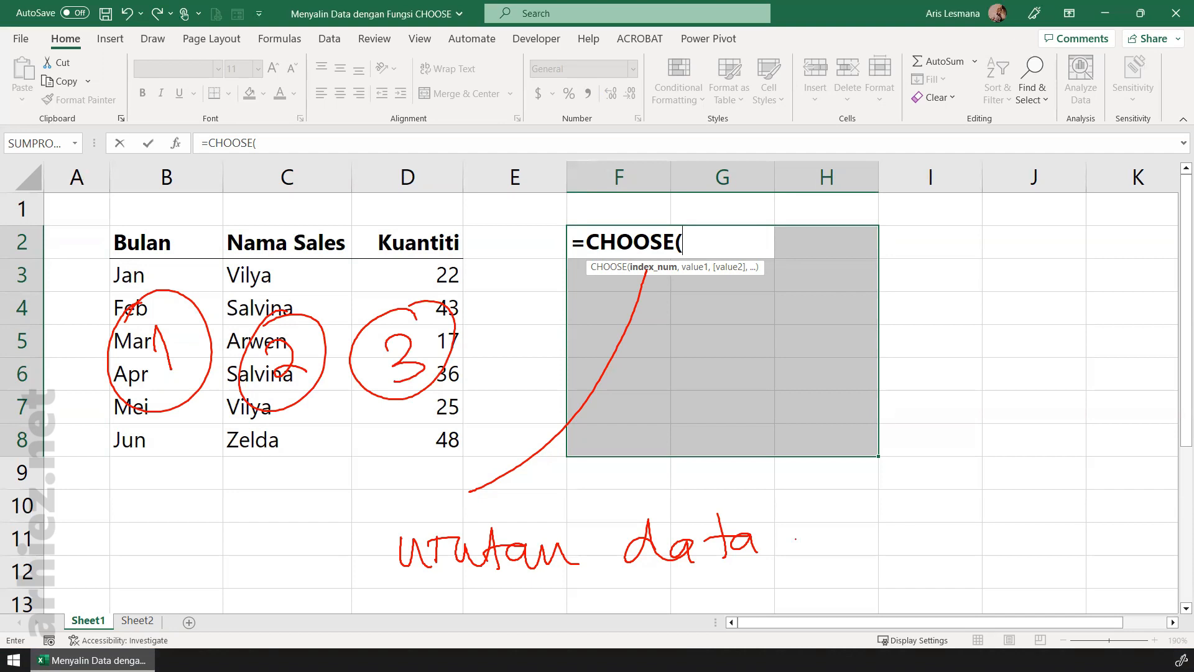
mouse_move(657, 258)
mouse_down()
mouse_move(657, 246)
mouse_move(637, 254)
mouse_up()
mouse_move(853, 476)
mouse_down()
mouse_move(826, 461)
mouse_move(809, 560)
mouse_move(848, 602)
mouse_up()
mouse_move(1038, 447)
mouse_down()
mouse_move(1085, 545)
mouse_move(1065, 594)
mouse_up()
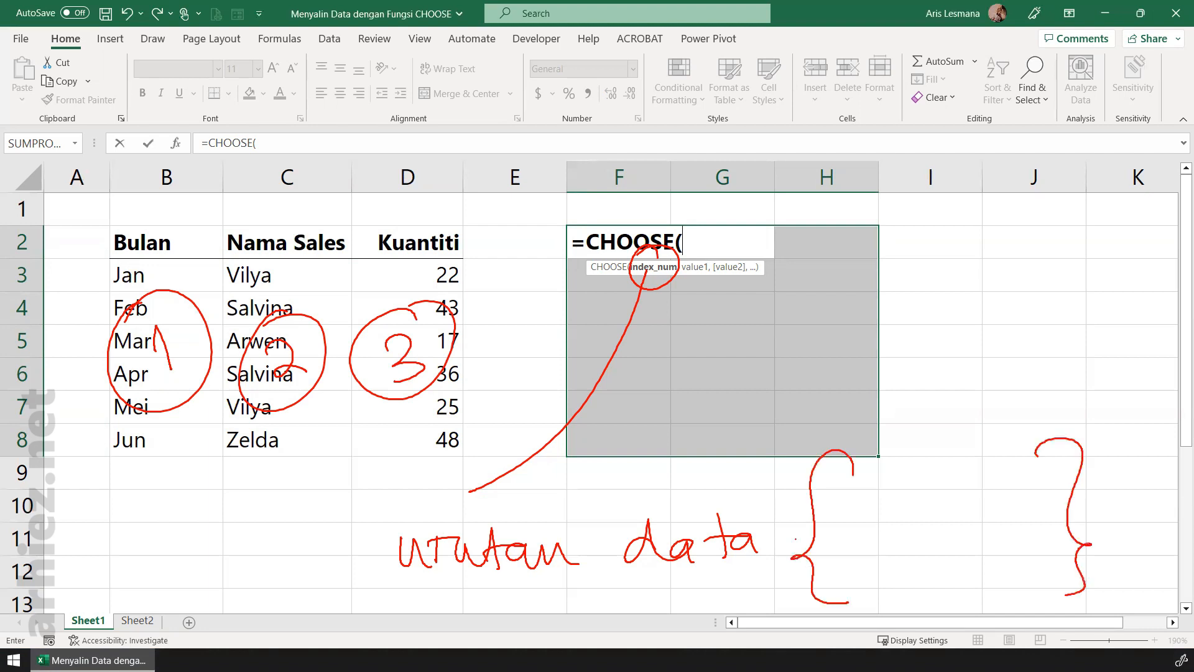
key(Escape)
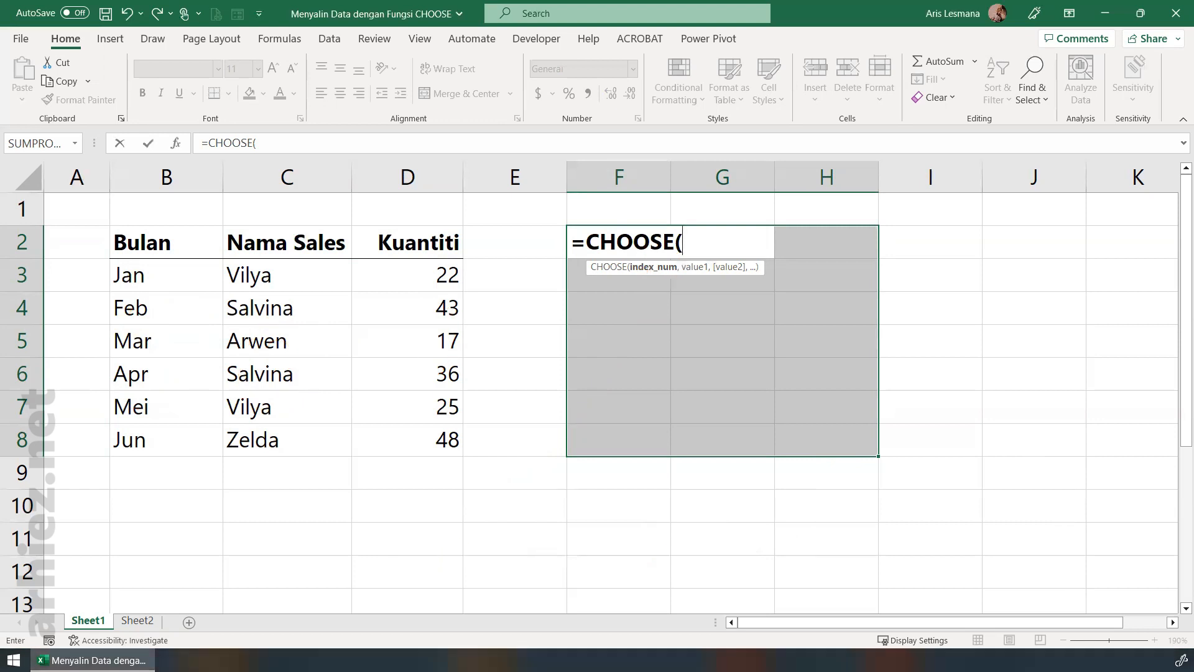
Enter the array {1,2,3} as the index_num argument of the CHOOSE formula
text({1,2,3},)
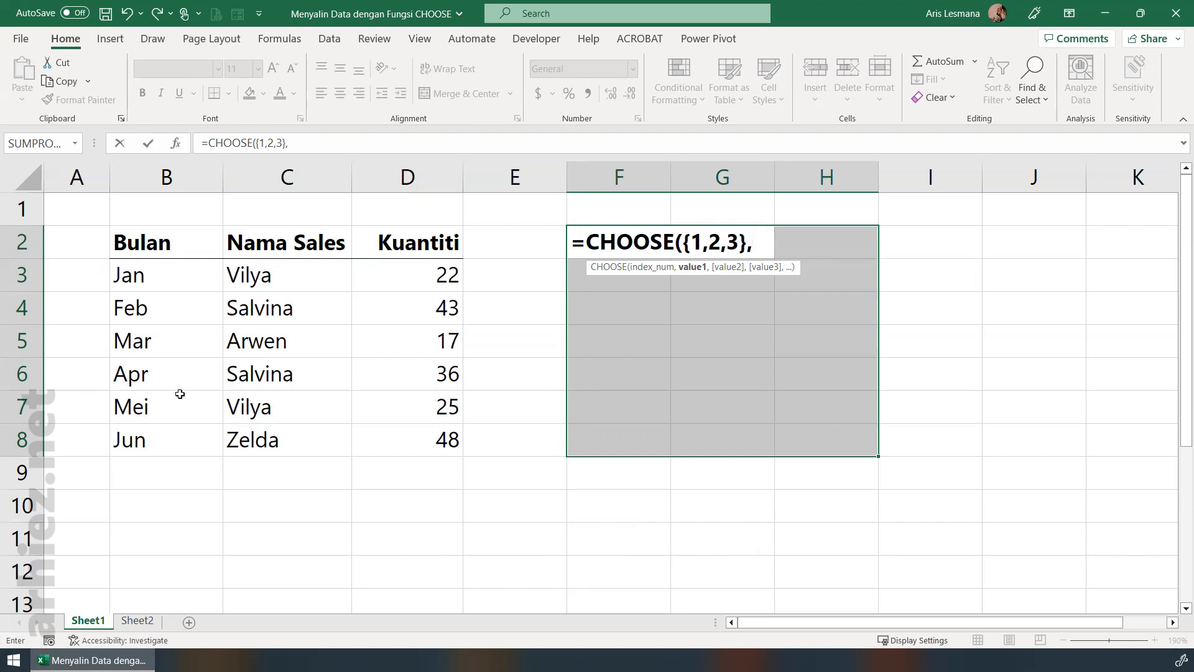
mouse_move(169, 234)
mouse_down()
mouse_move(158, 227)
mouse_move(221, 349)
mouse_move(171, 232)
mouse_up()
mouse_move(309, 230)
mouse_down()
mouse_move(317, 429)
mouse_move(274, 246)
mouse_up()
mouse_move(446, 231)
mouse_down()
mouse_move(503, 341)
mouse_move(438, 230)
mouse_up()
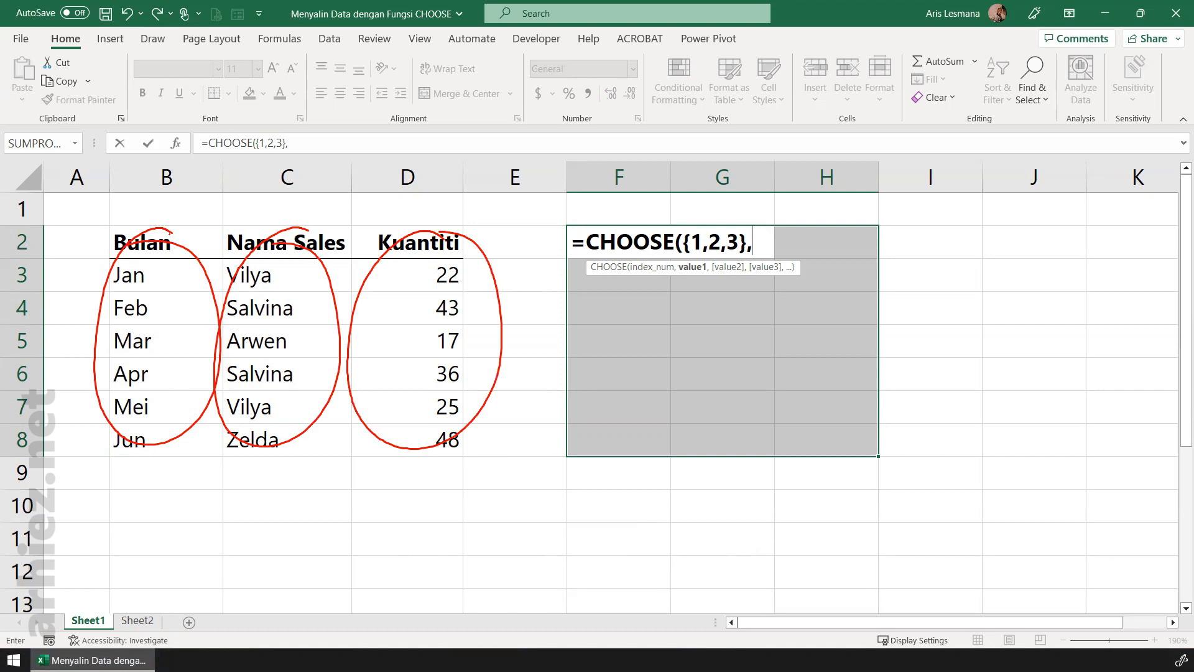
mouse_move(796, 253)
mouse_down()
mouse_move(709, 247)
mouse_move(720, 302)
mouse_move(780, 251)
mouse_up()
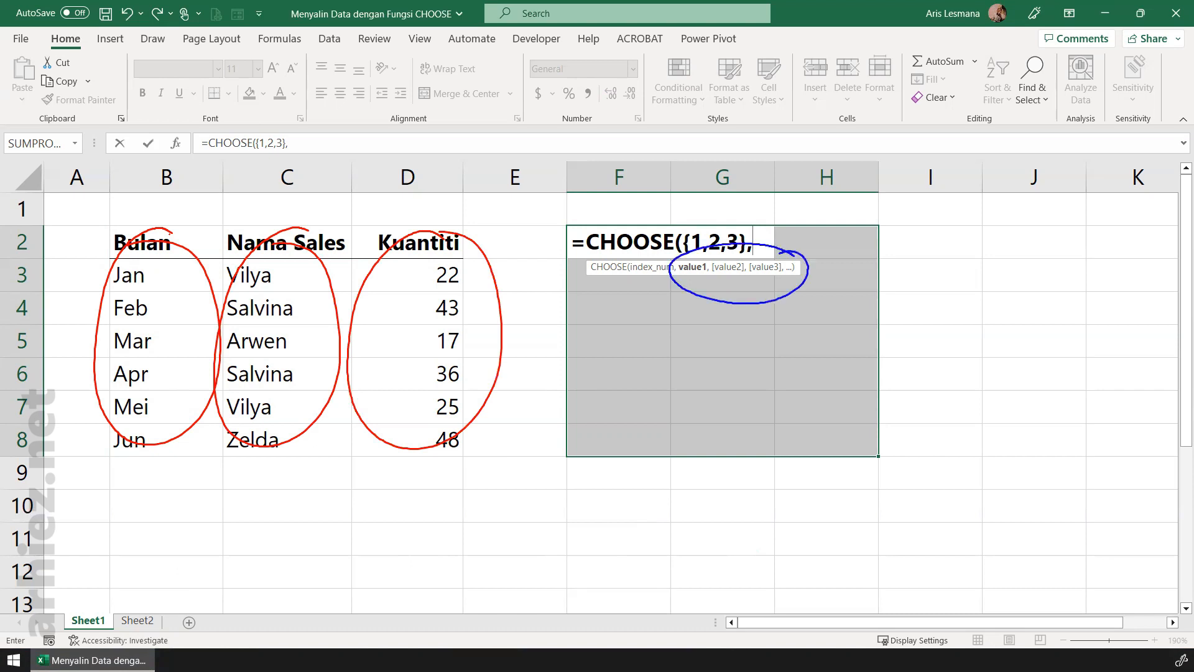
key(Escape)
Add B2:B8, C2:C8 and D2:D8 as the three CHOOSE value arguments and close the parenthesis
drag(159, 236, 166, 436)
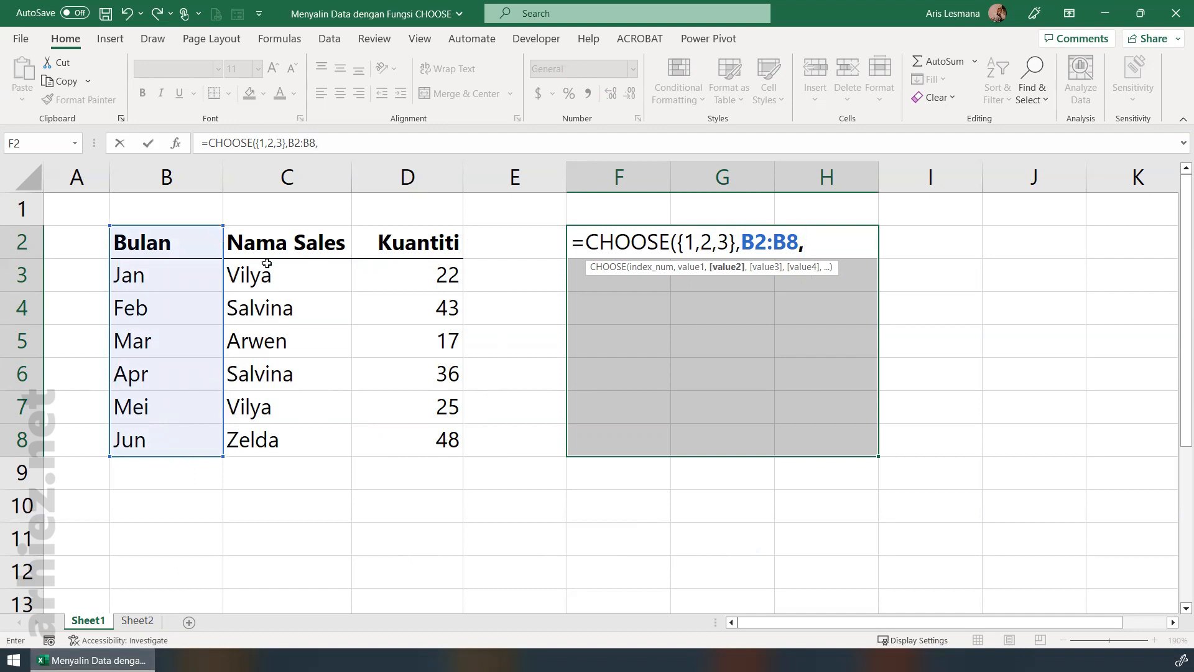
drag(273, 243, 296, 443)
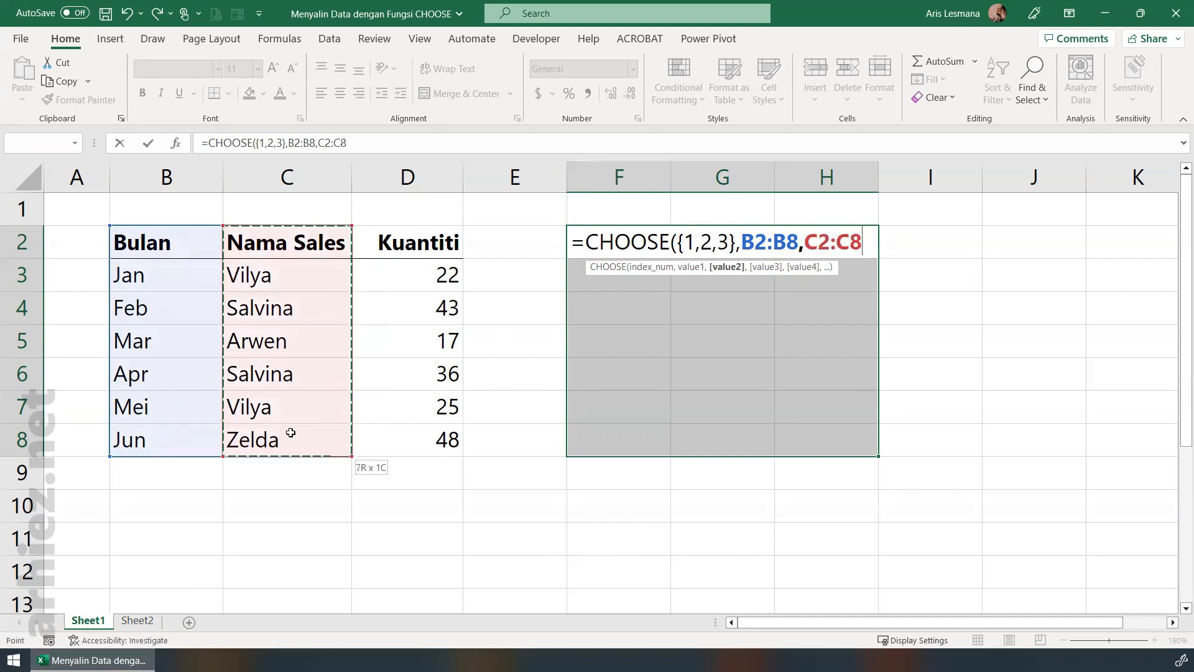
text(,)
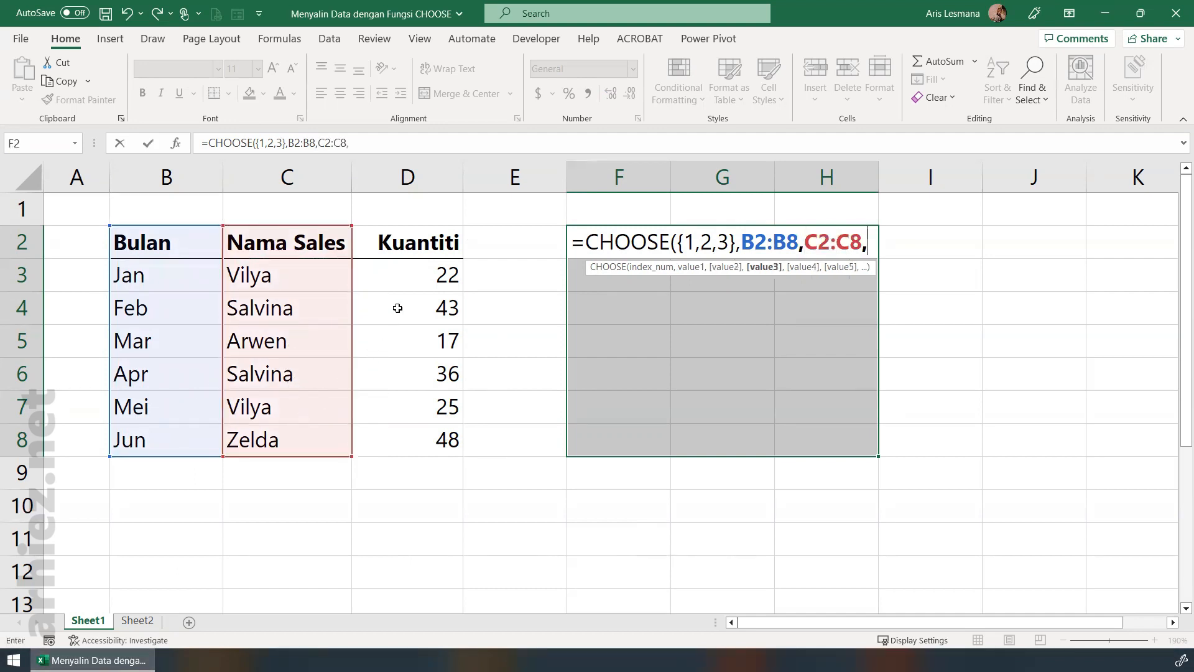
drag(401, 243, 408, 436)
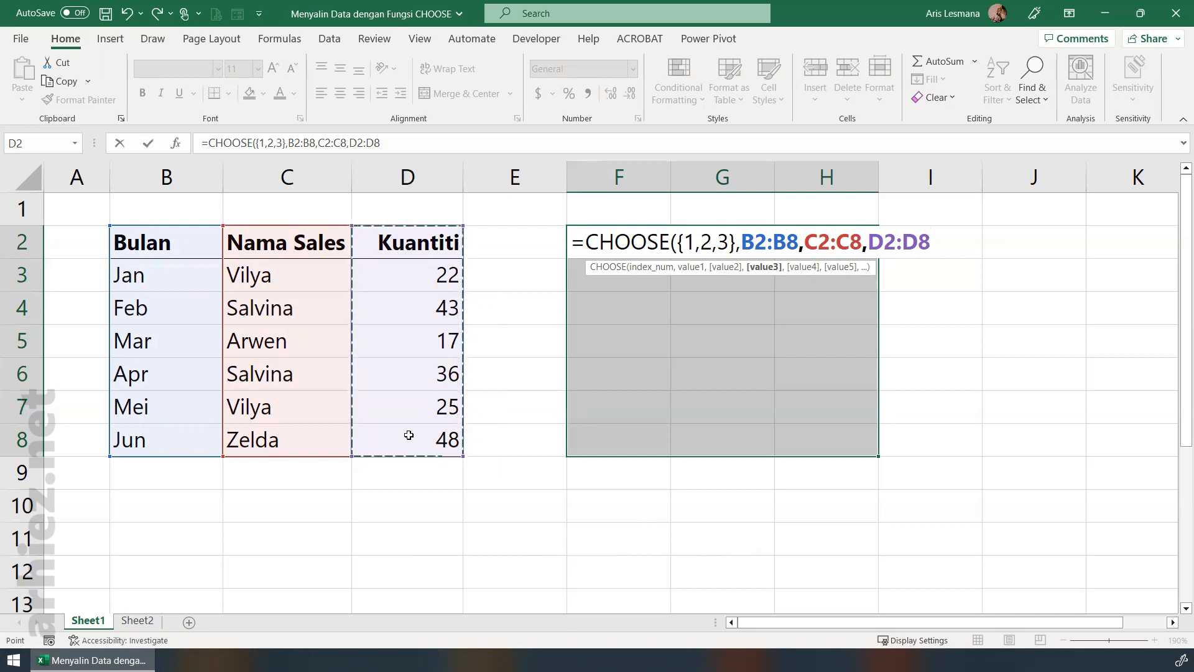
text())
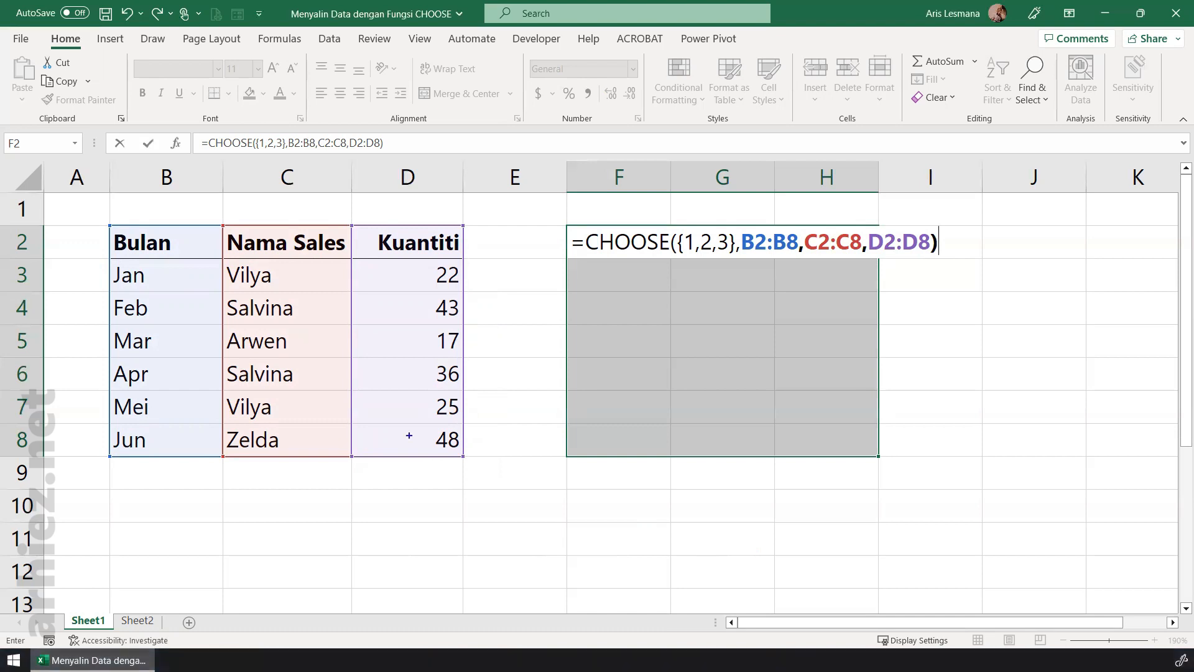
drag(676, 334, 691, 377)
mouse_move(763, 336)
mouse_down()
mouse_move(762, 378)
mouse_move(742, 384)
mouse_up()
mouse_move(813, 336)
mouse_down()
mouse_move(848, 380)
mouse_move(839, 363)
mouse_up()
drag(785, 333, 860, 332)
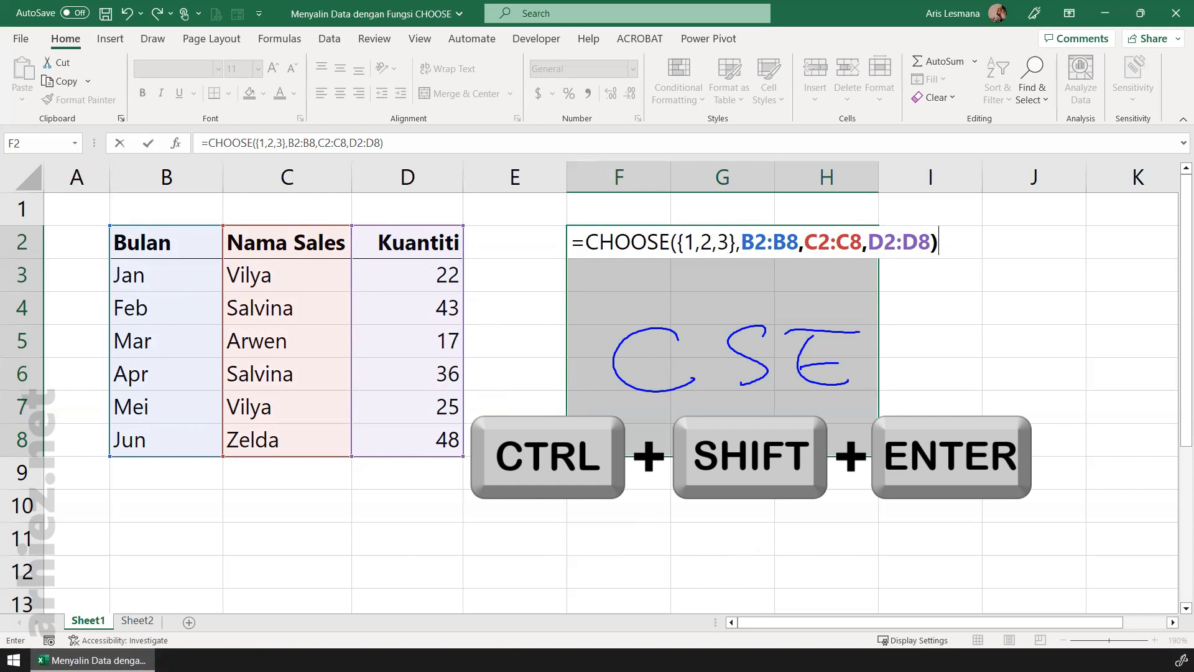
key(Escape)
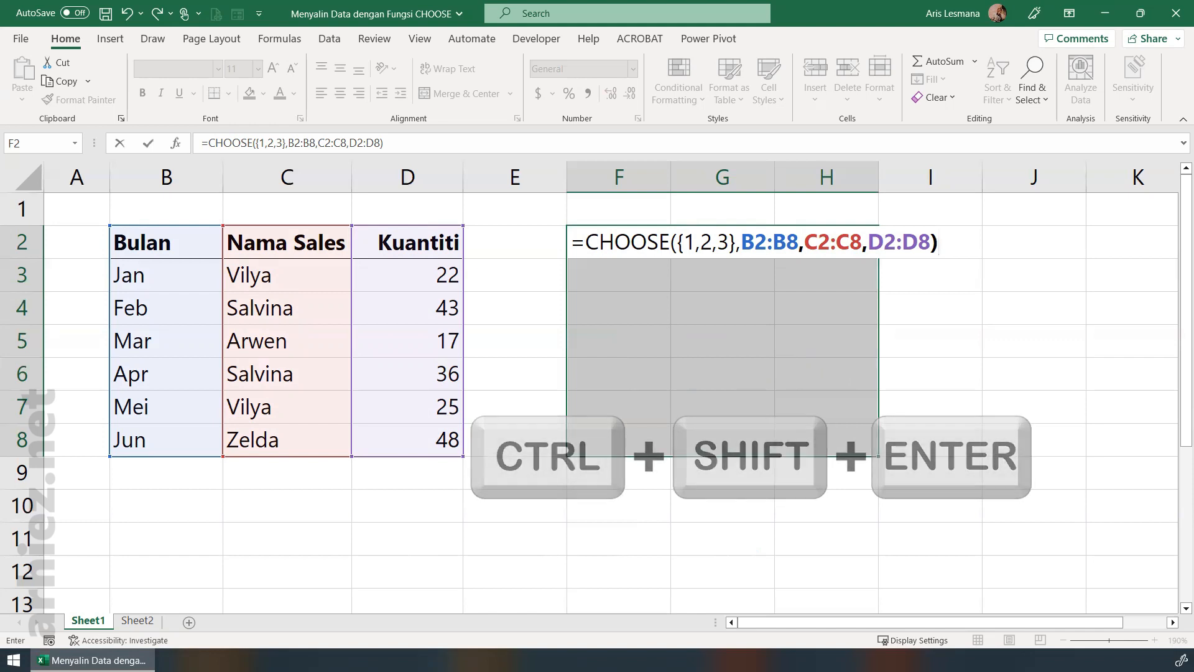
Commit the CHOOSE formula as an array formula across F2:H8 and inspect it in cell H8
key(ctrl+shift+Return)
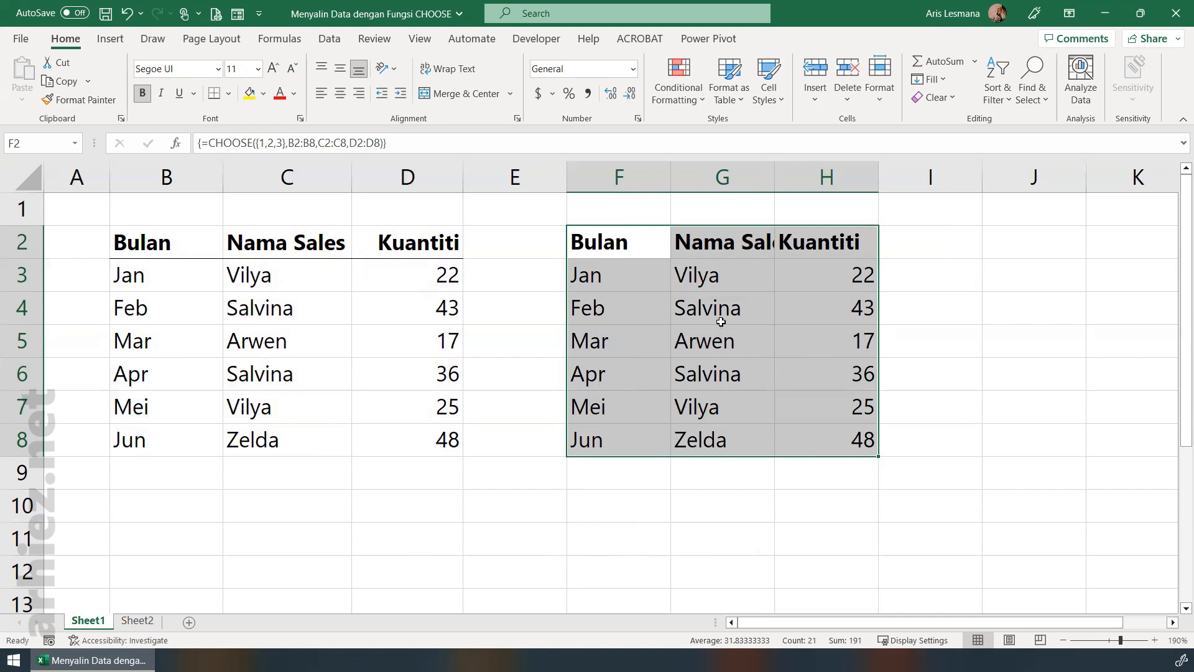
click(826, 432)
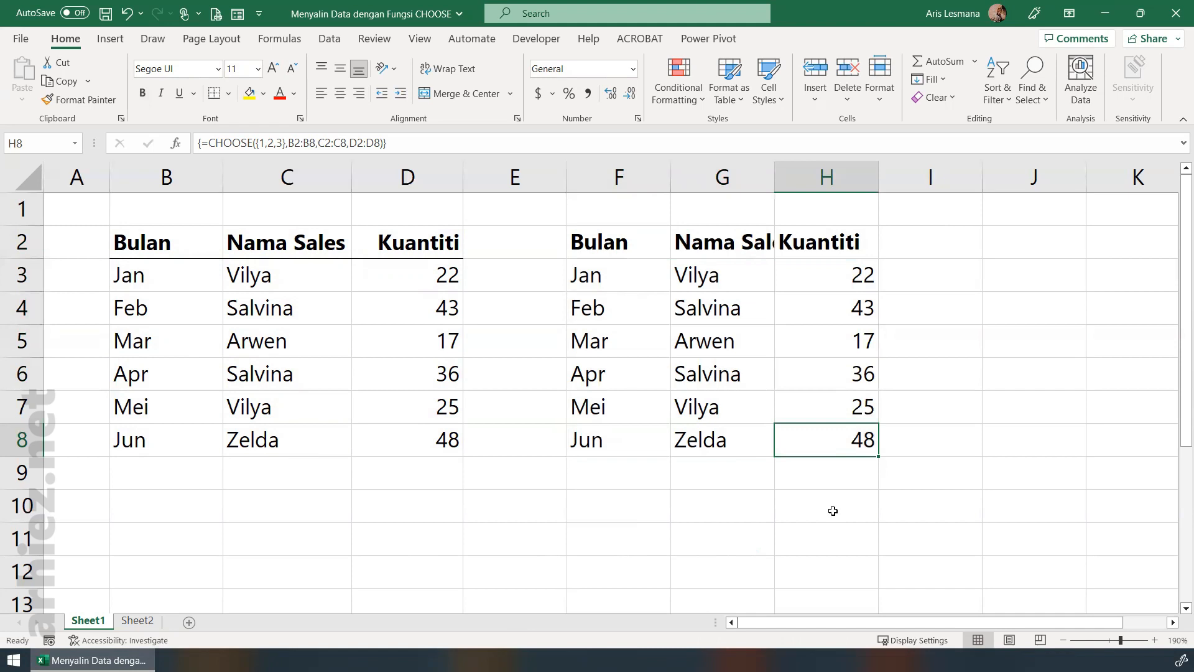
Change the month in source cell B3 to XXX and compare it with the copied cell F3
click(176, 277)
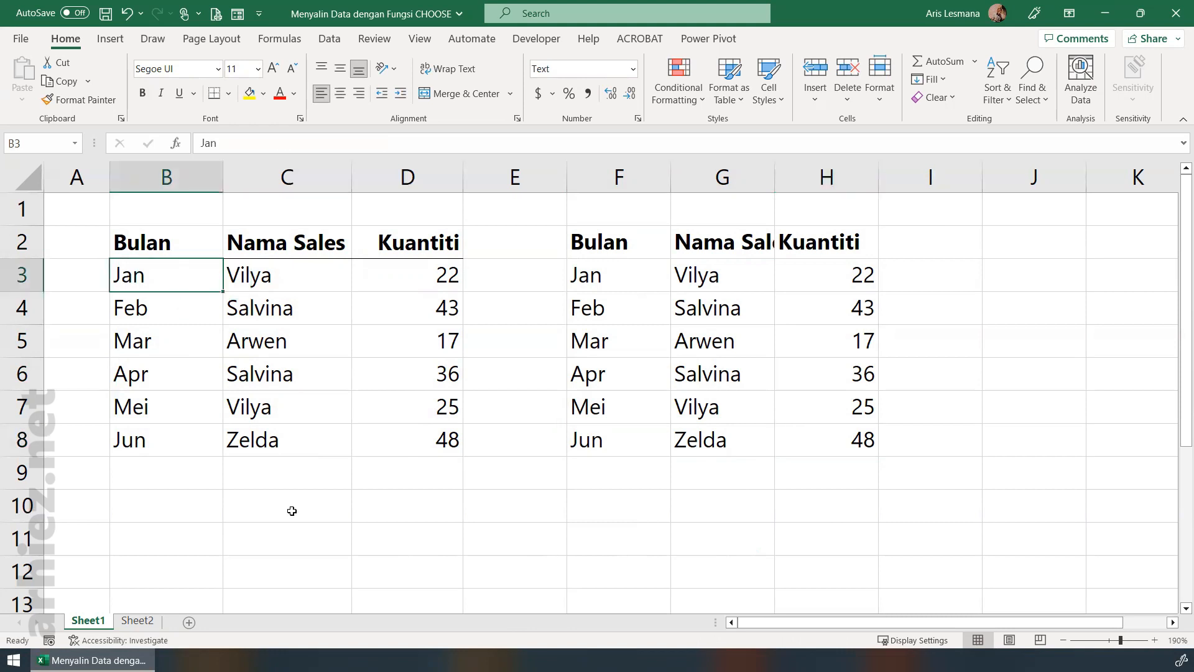
text(XXX)
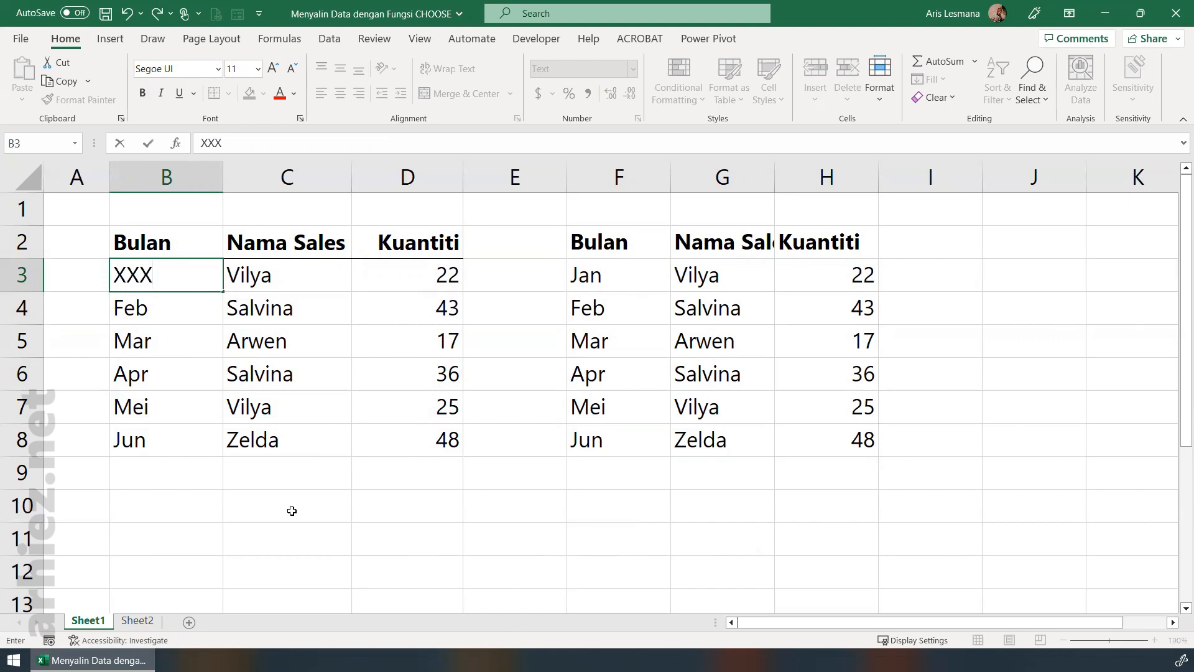
key(Return)
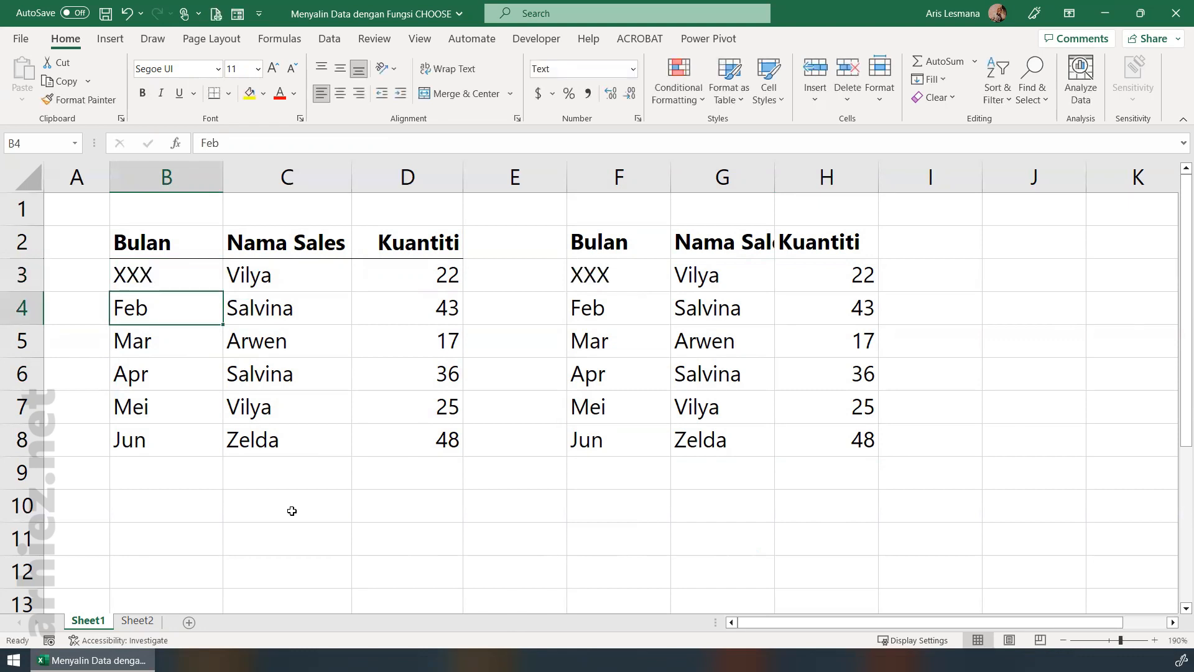
mouse_move(613, 238)
mouse_down()
mouse_move(635, 265)
mouse_move(606, 238)
mouse_up()
drag(147, 240, 135, 245)
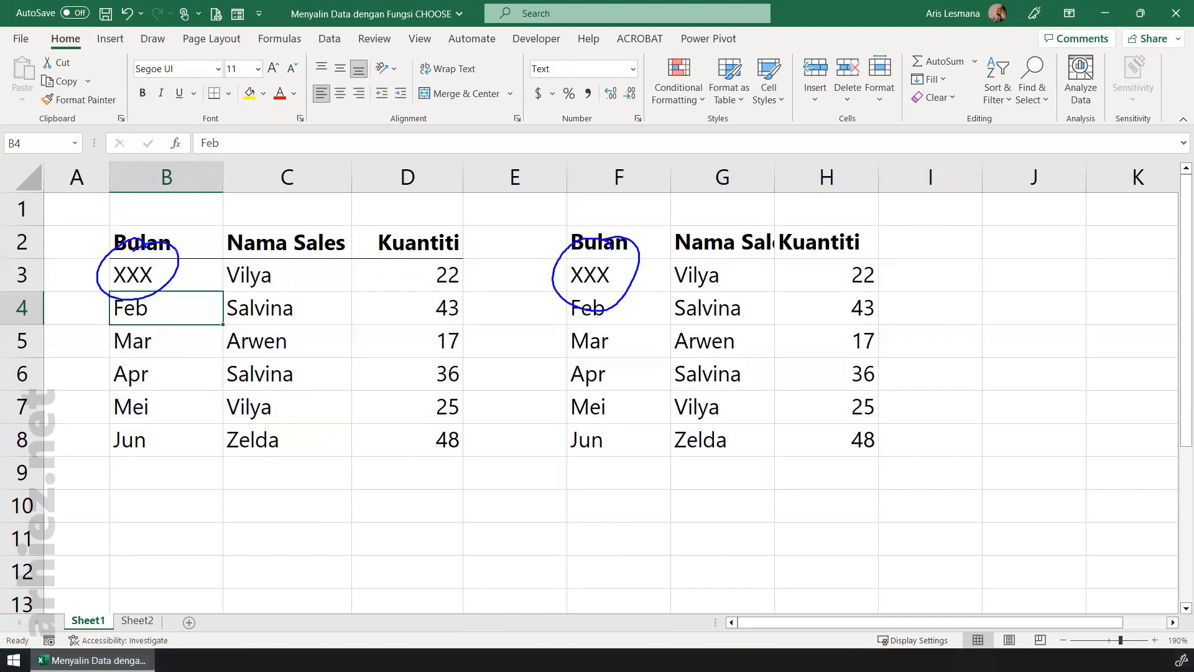
key(Escape)
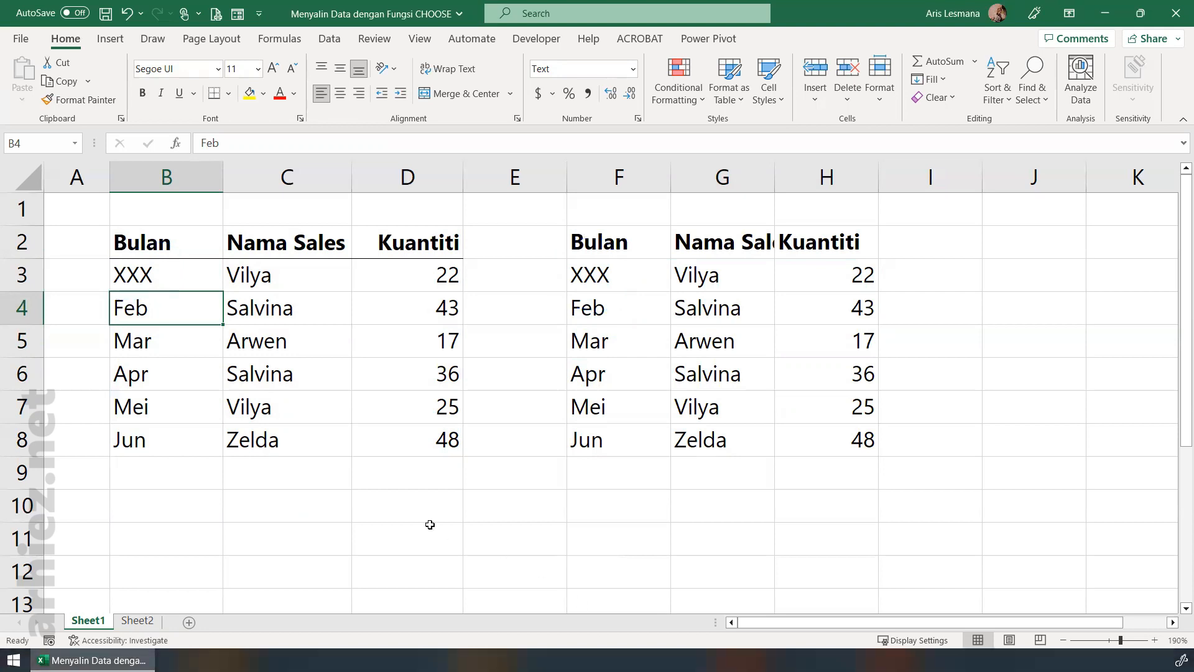
Set the quantity in source cell D5 to 10000 and compare it with the copied cell H5
click(421, 340)
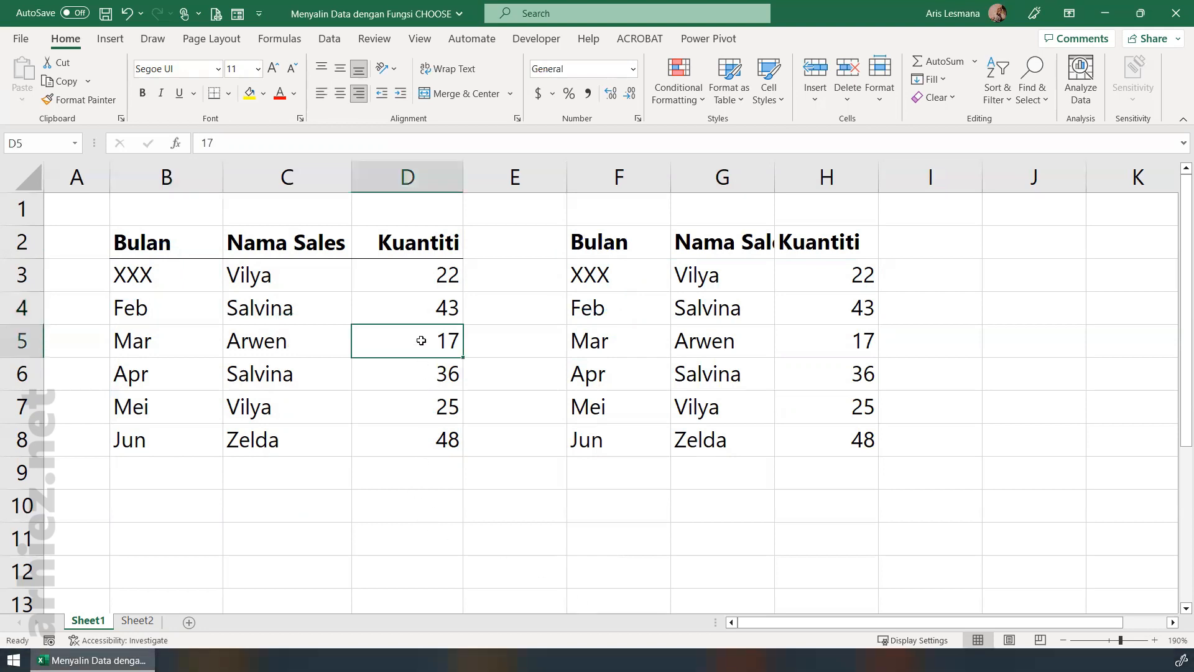
text(1)
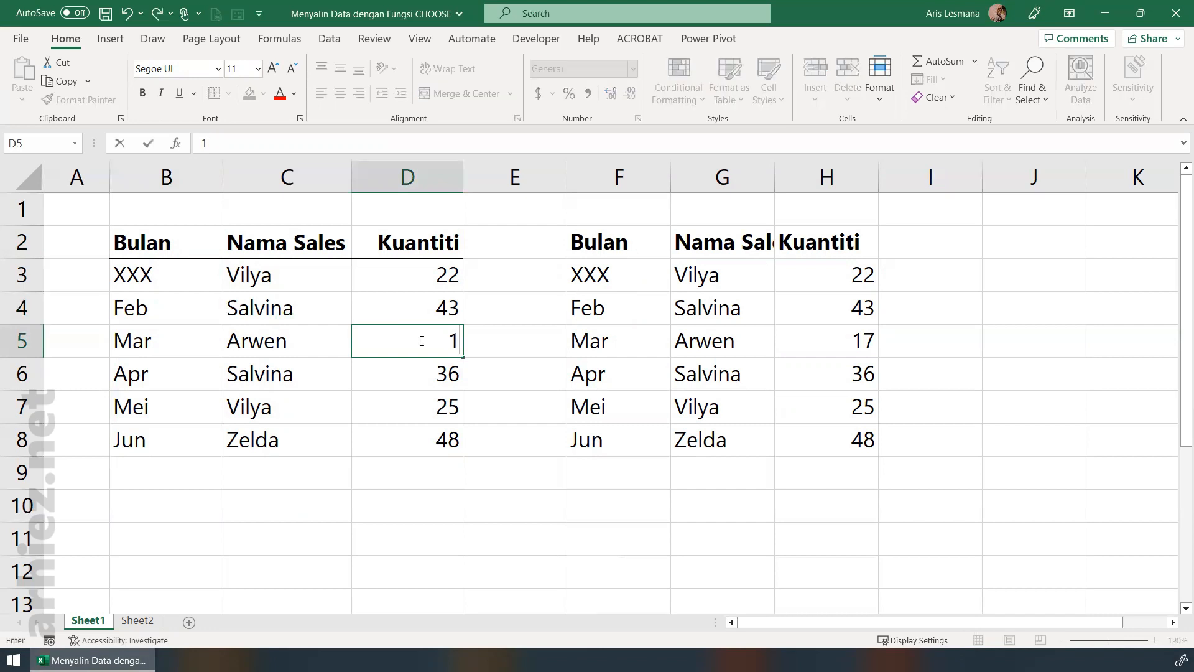
text(0000)
key(Return)
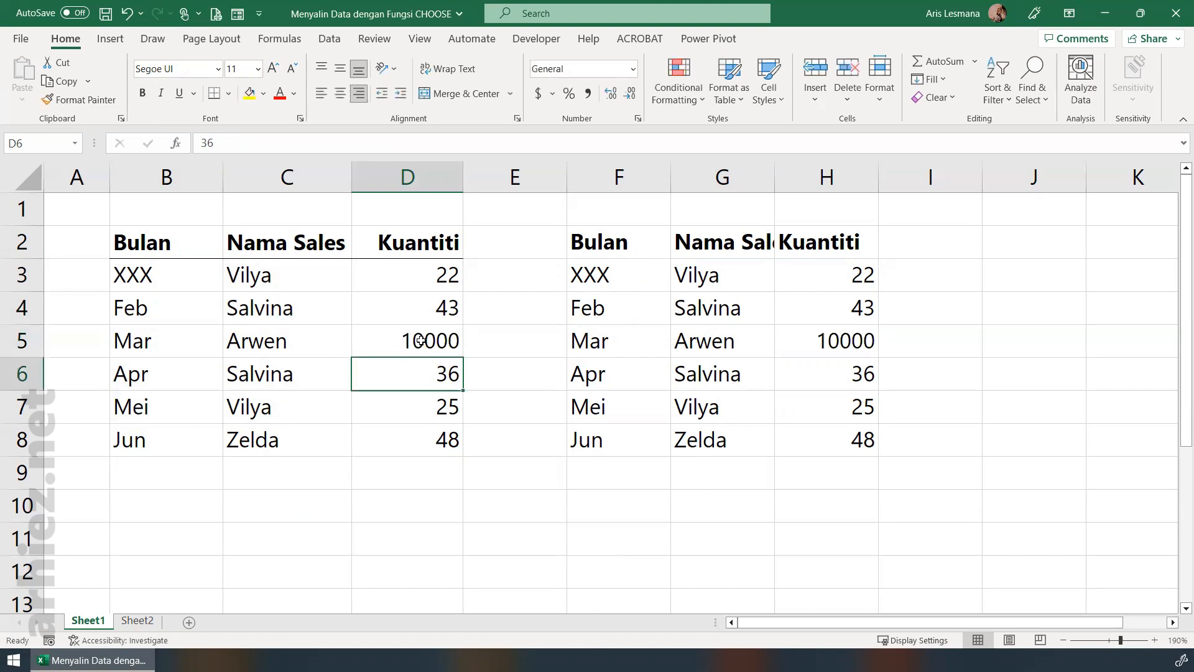
mouse_move(862, 317)
mouse_down()
mouse_move(888, 315)
mouse_move(854, 310)
mouse_up()
mouse_move(414, 320)
mouse_down()
mouse_move(438, 368)
mouse_move(412, 320)
mouse_up()
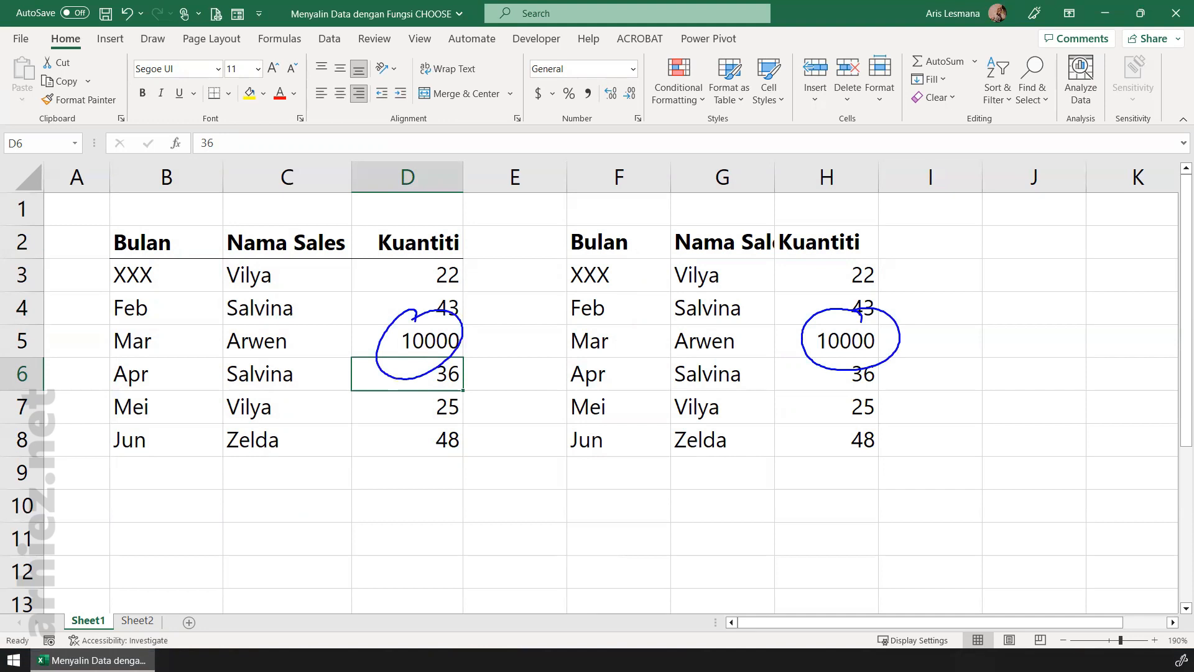
key(Escape)
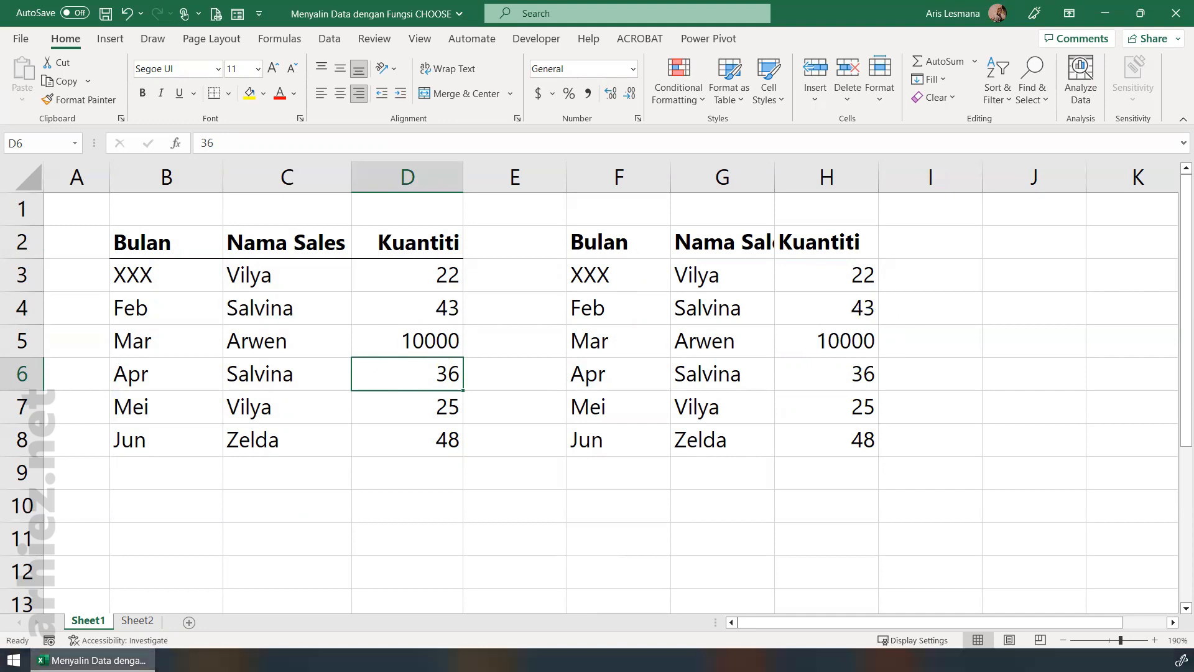
Inspect the CHOOSE array formula in several cells of the copied table, such as G5, G4, G3, F3 and G6
click(705, 348)
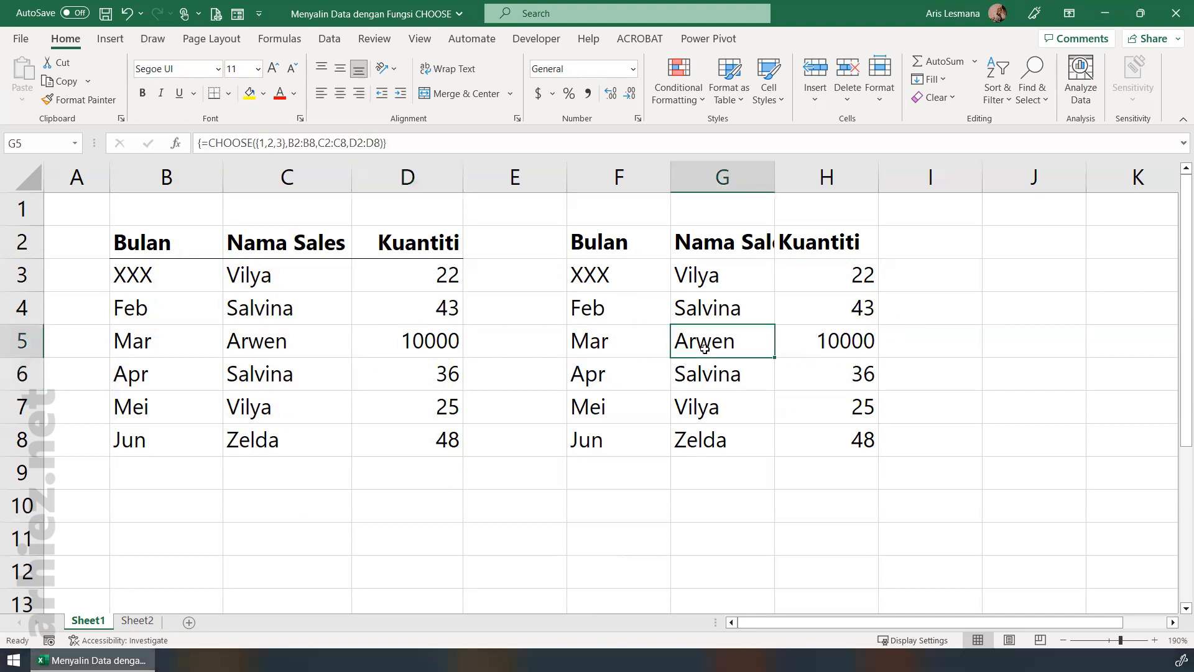
mouse_move(857, 223)
mouse_down()
mouse_move(541, 307)
mouse_move(911, 319)
mouse_move(859, 231)
mouse_up()
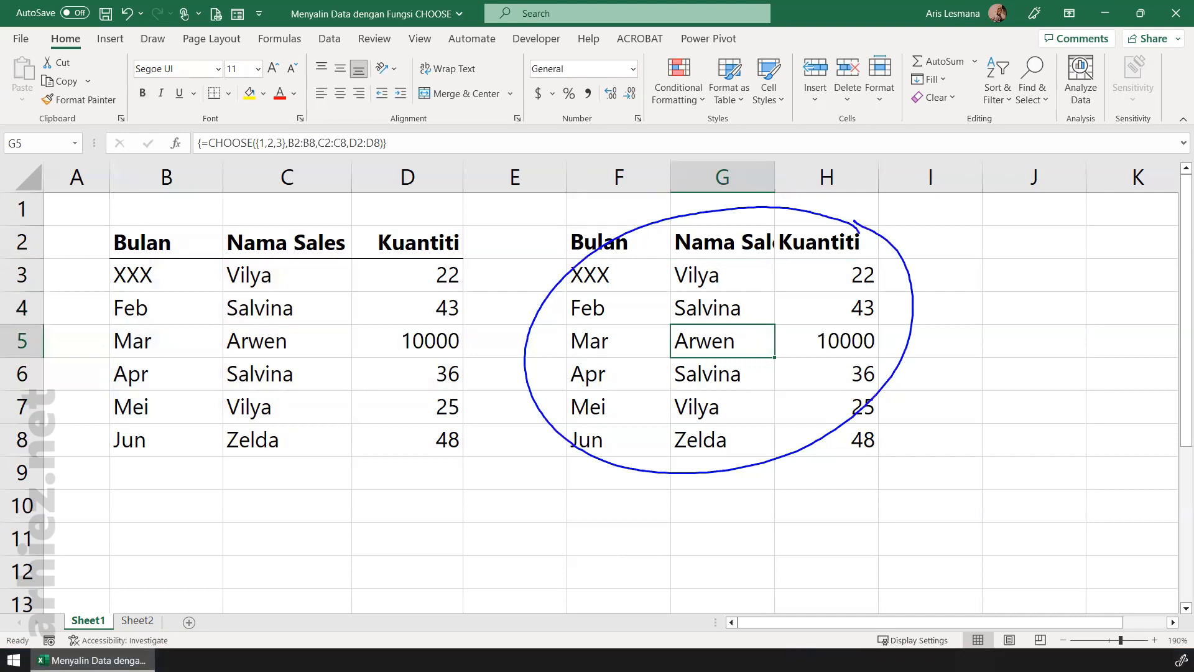
mouse_move(387, 113)
mouse_down()
mouse_move(345, 104)
mouse_move(160, 140)
mouse_move(359, 110)
mouse_up()
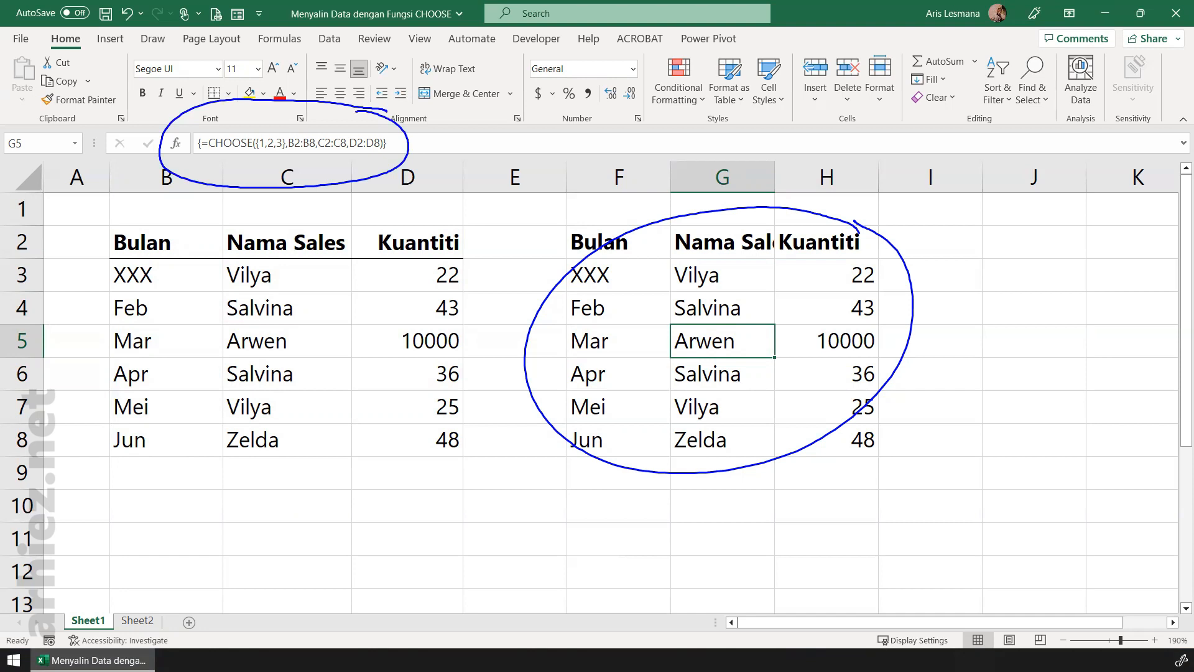
key(Escape)
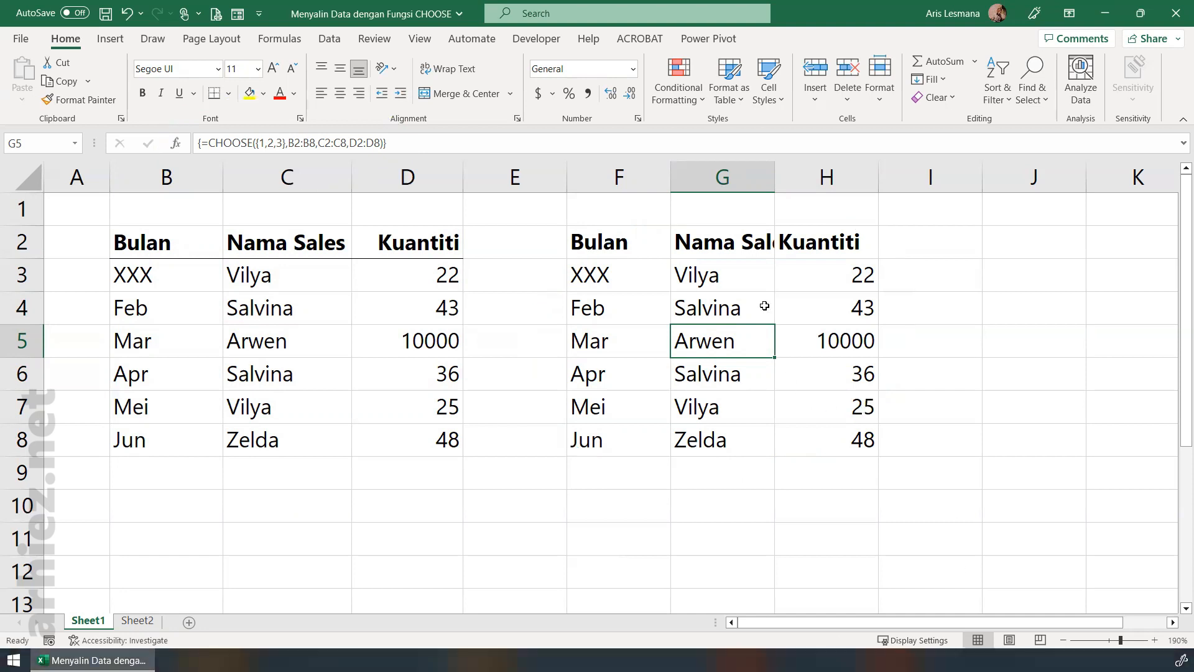
click(712, 304)
click(709, 275)
click(620, 281)
click(716, 322)
click(722, 360)
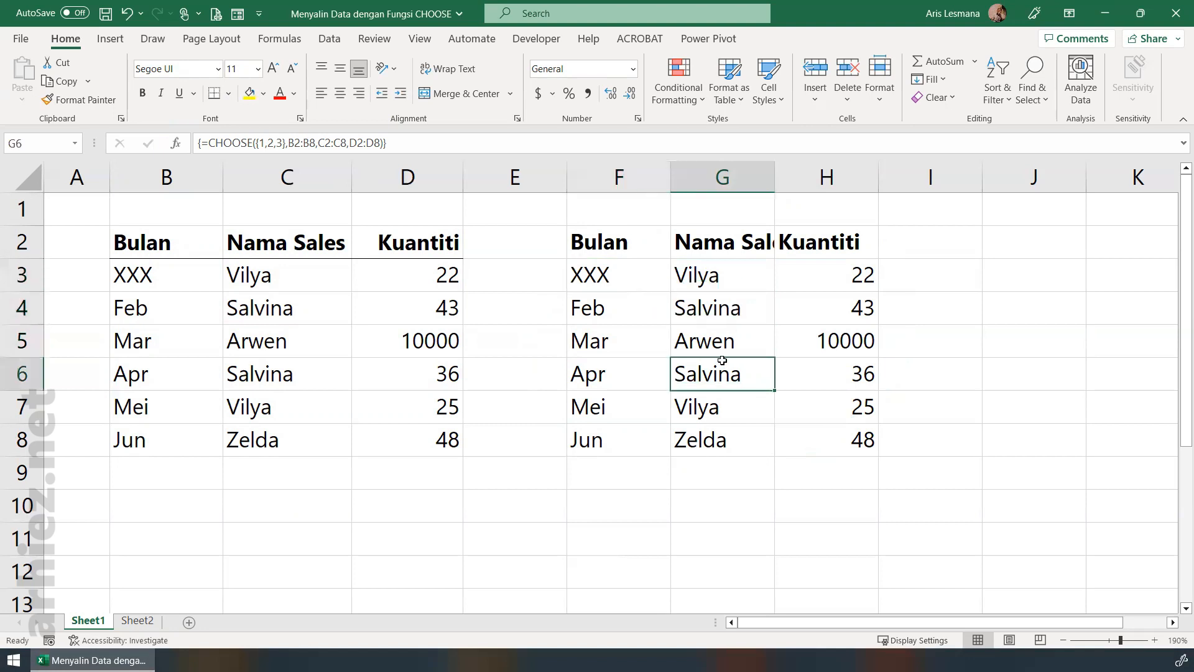
Try to delete the contents of single cells G4 and F7 inside the array range
click(715, 308)
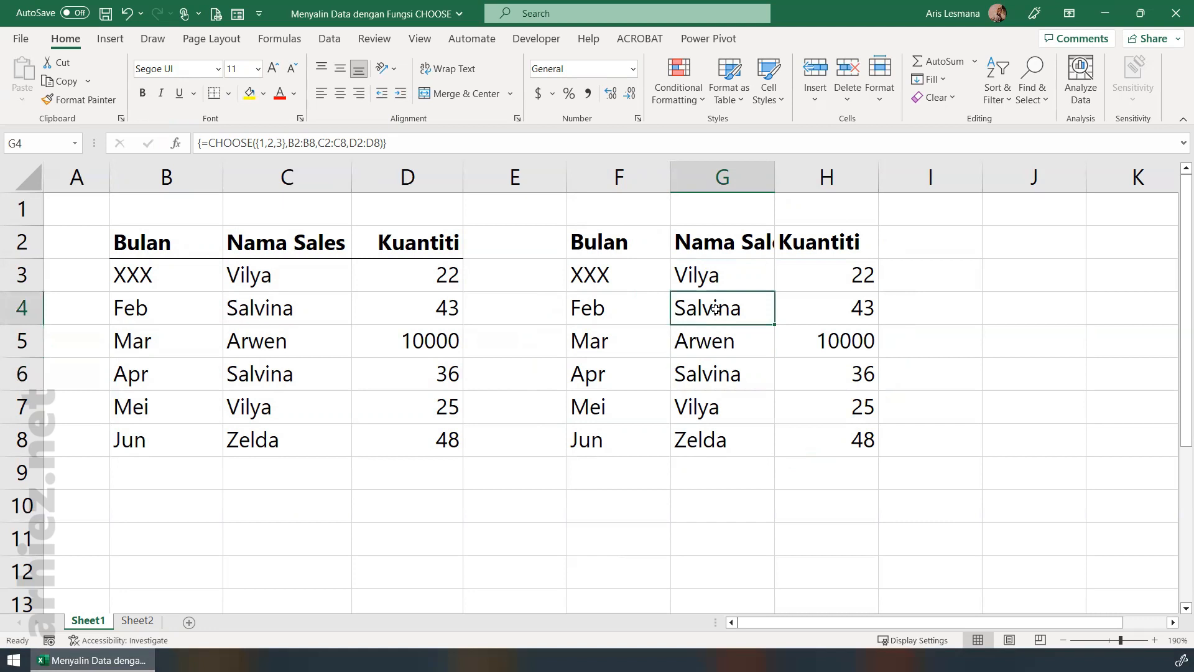
key(Delete)
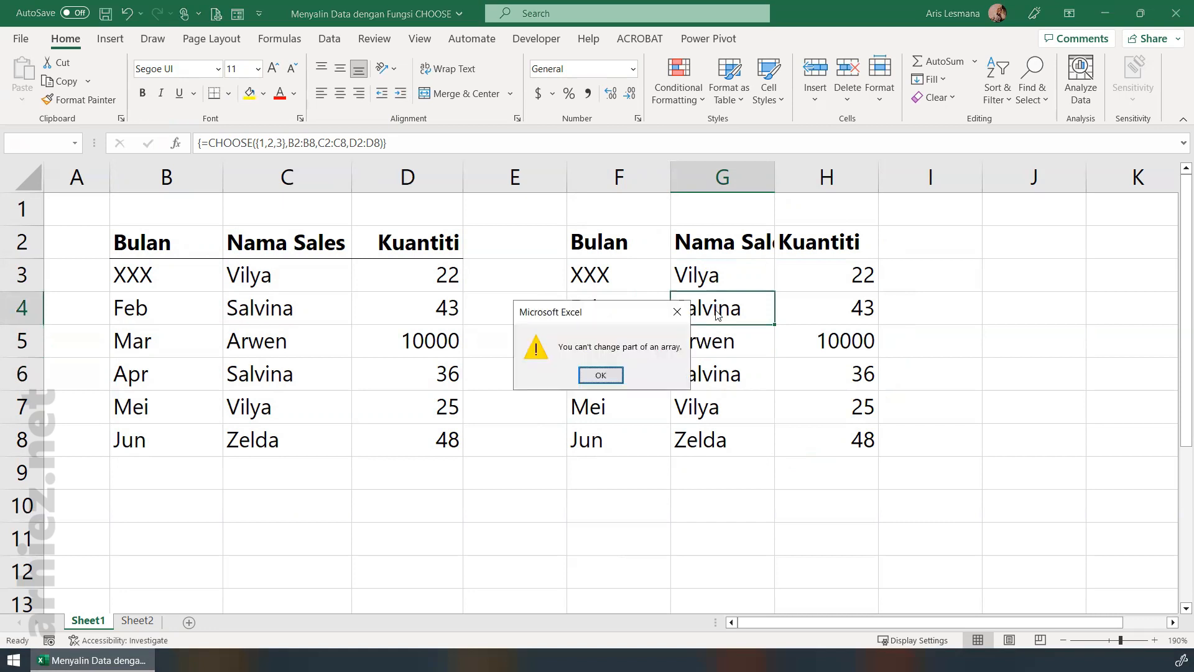
key(ctrl+2)
mouse_move(666, 304)
mouse_down()
mouse_move(550, 305)
mouse_move(684, 294)
mouse_move(642, 273)
mouse_up()
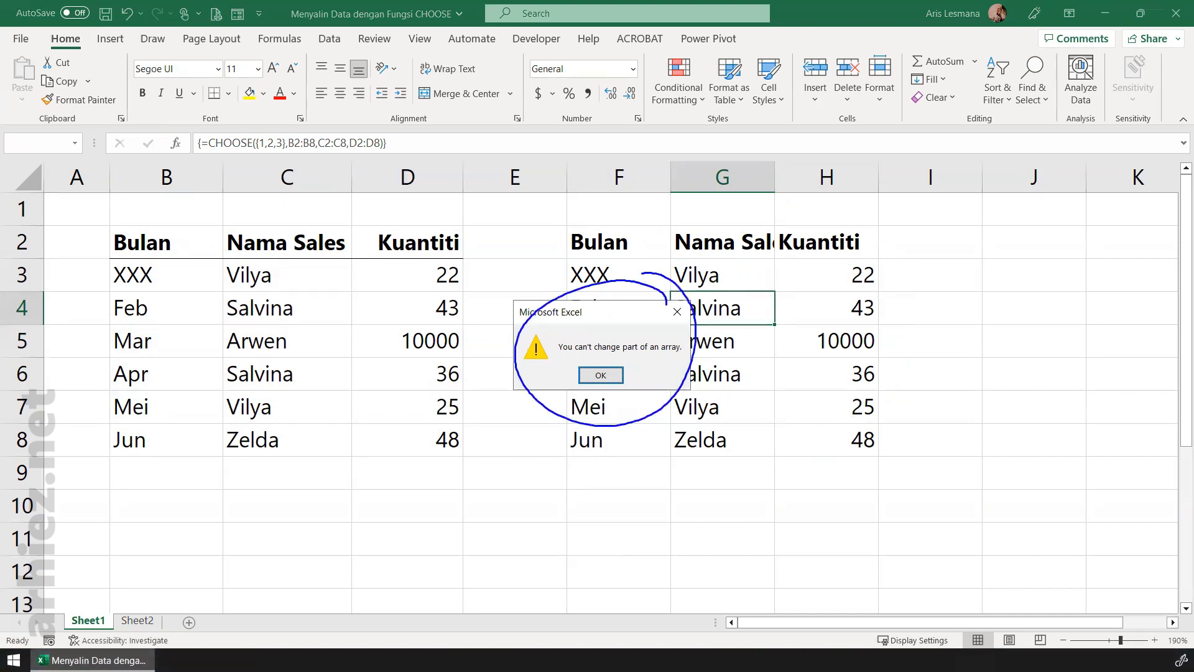
key(Escape)
key(Return)
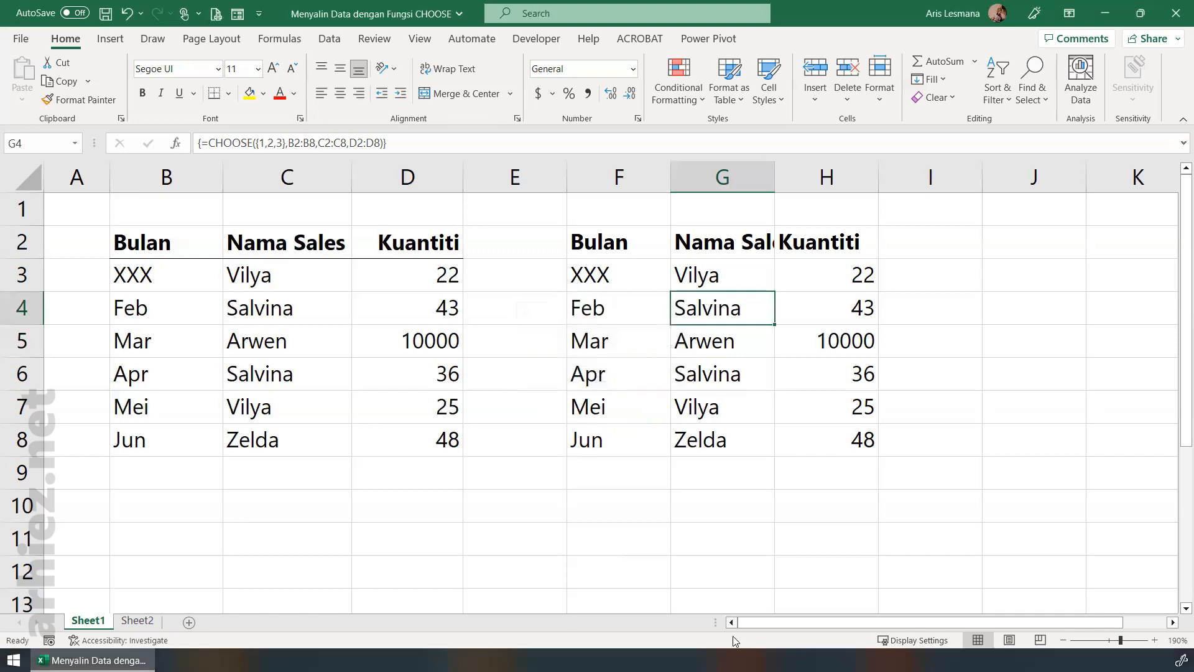
click(622, 410)
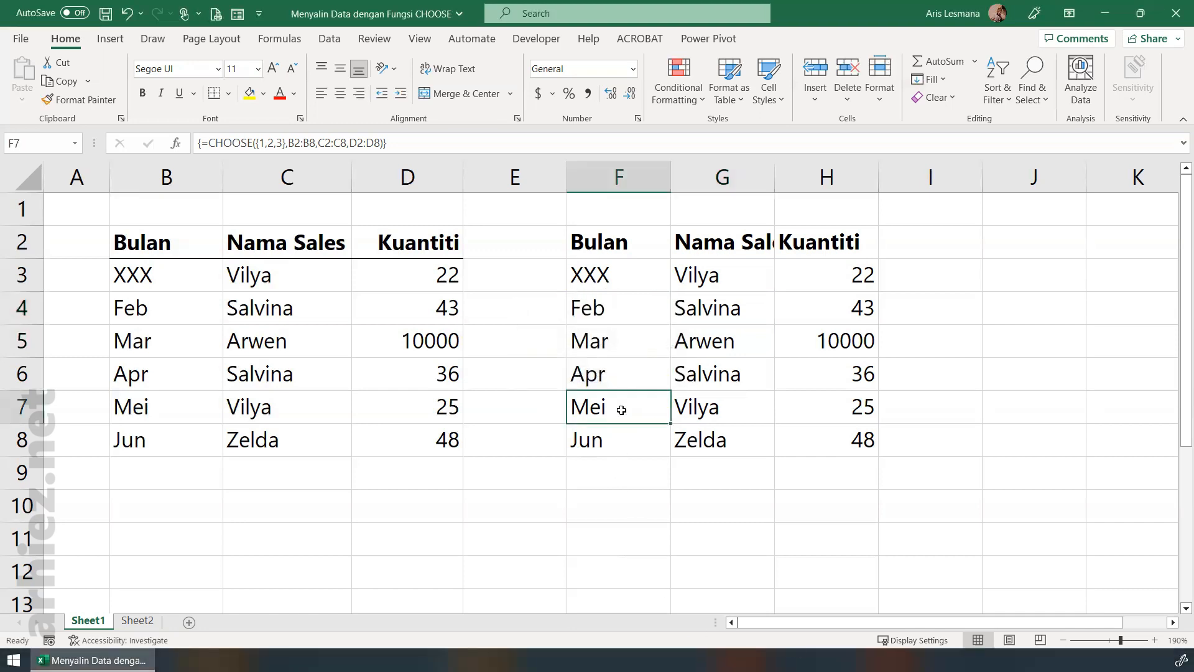
key(Delete)
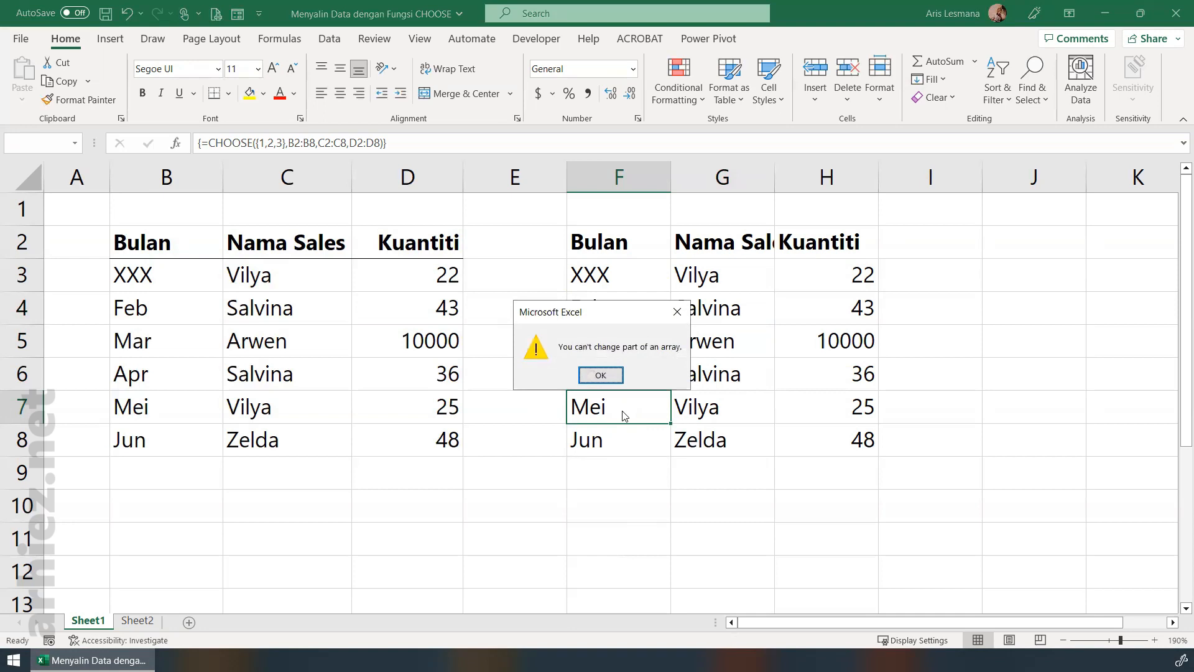
click(601, 376)
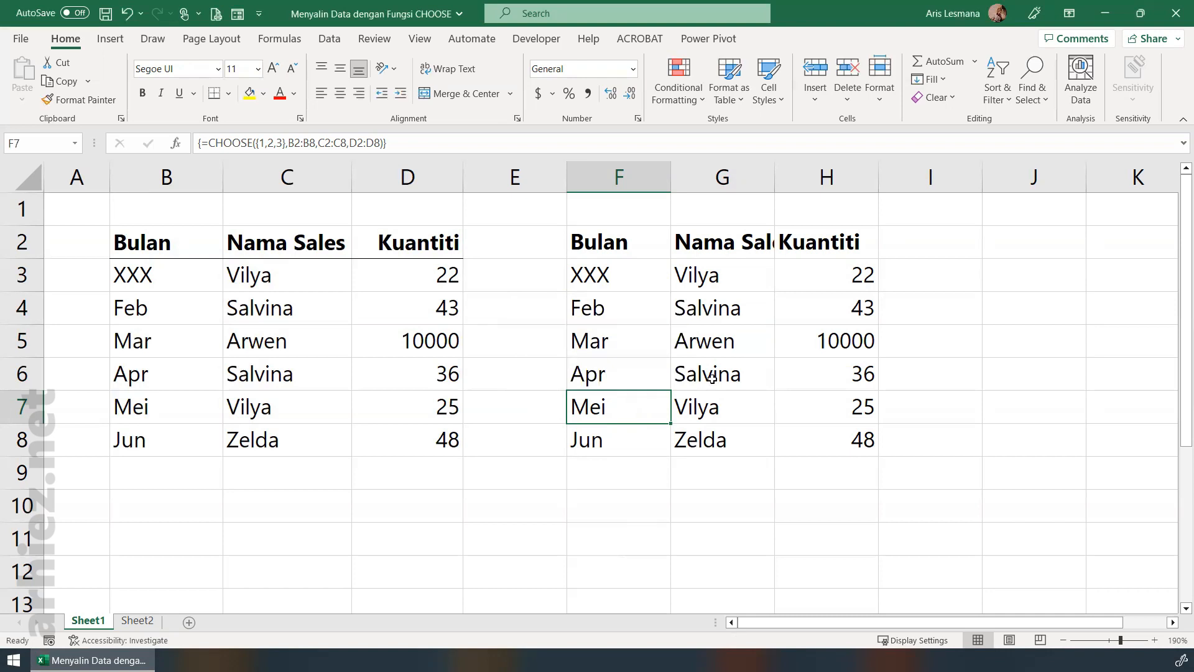
Clear the whole array range F2:H8 at once
click(738, 345)
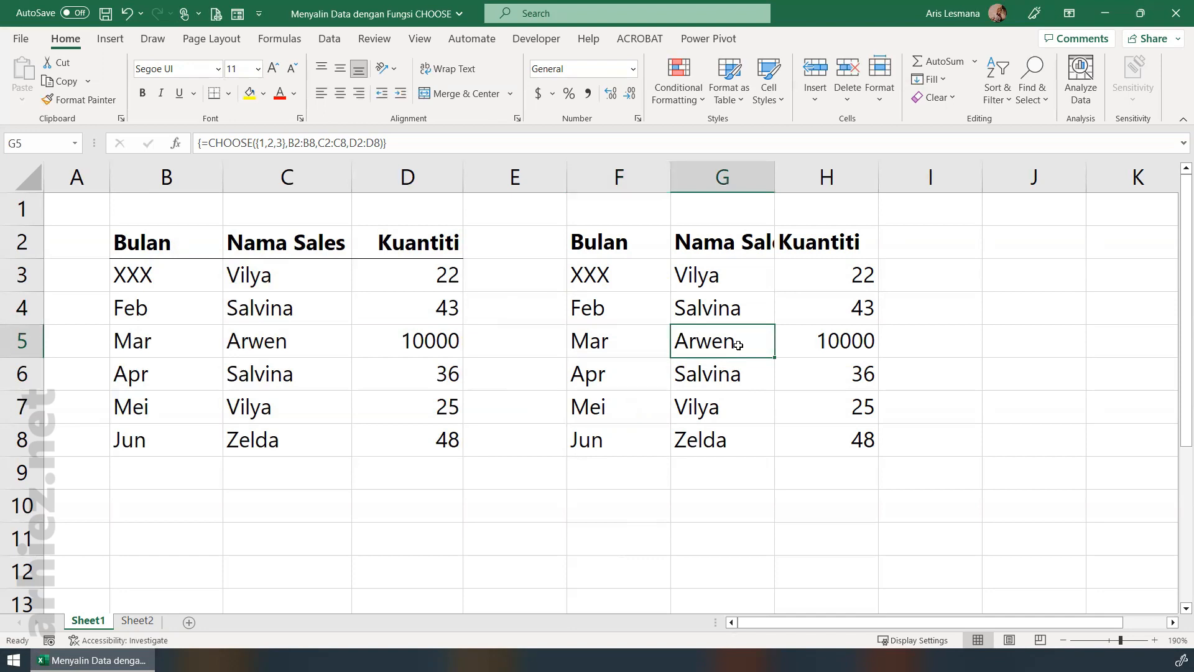
click(719, 502)
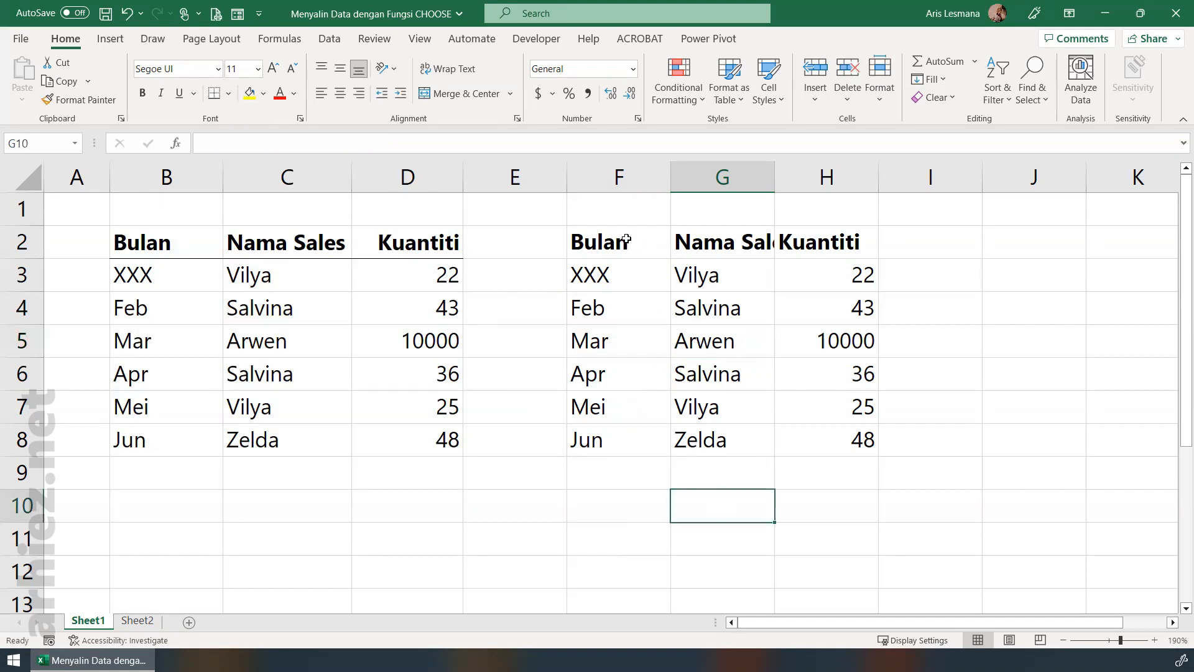
click(656, 248)
drag(655, 248, 818, 438)
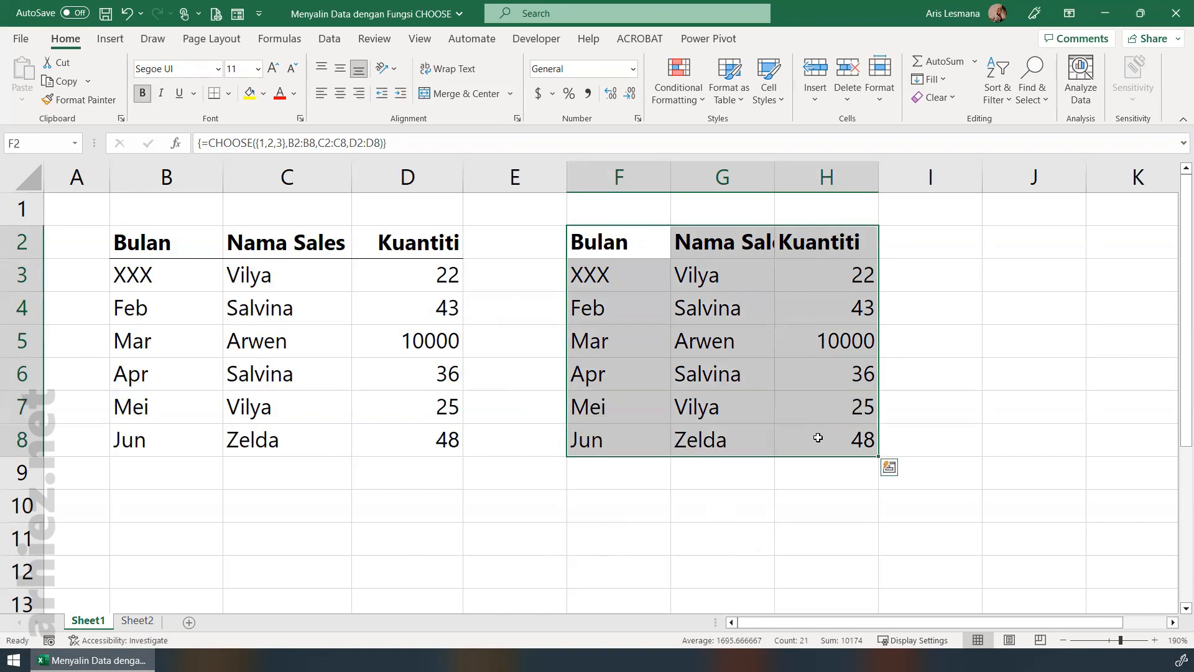
key(Delete)
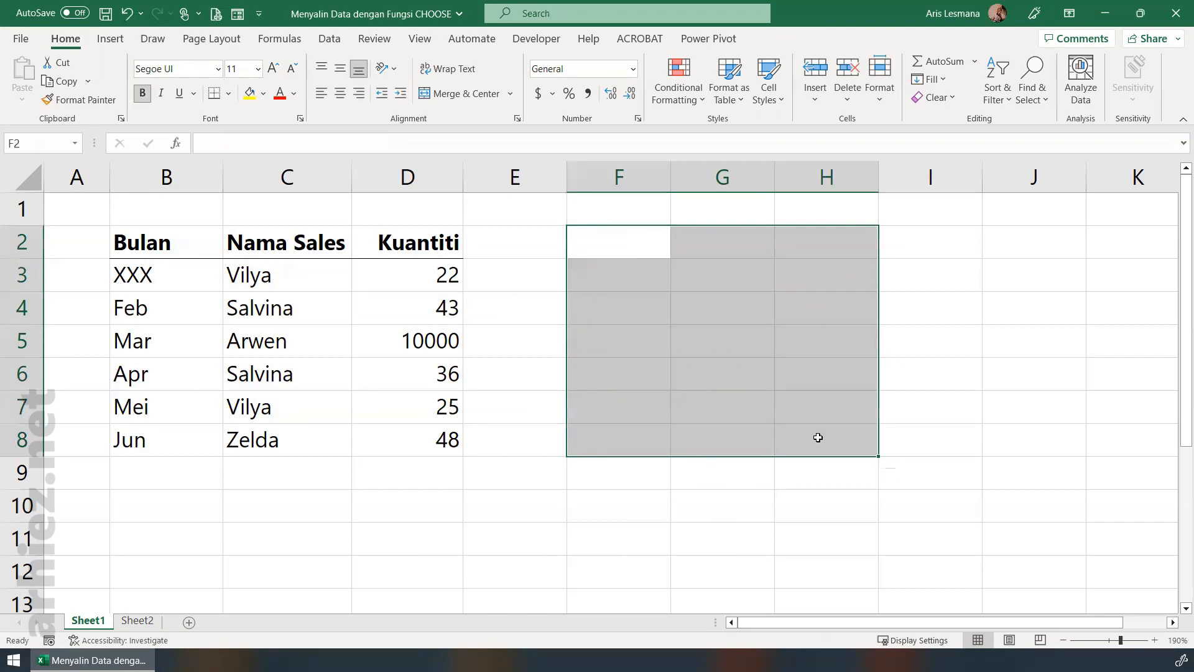
Undo the clearing of F2:H8 and the test edits in cells D5 and B3
click(422, 525)
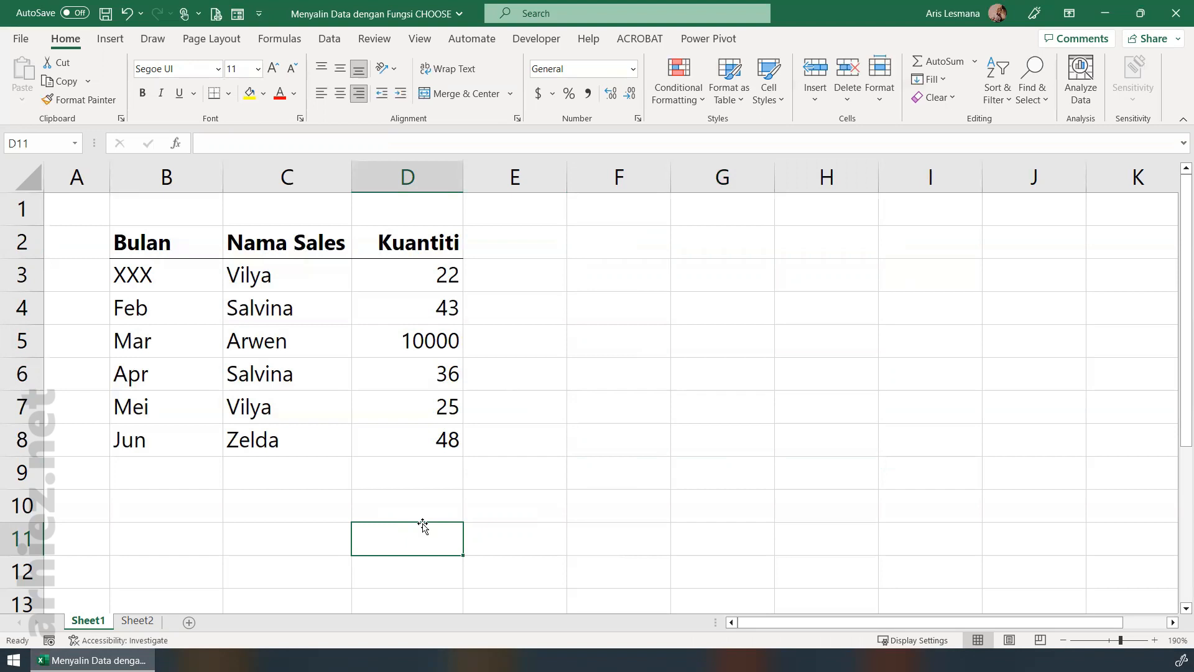
click(255, 351)
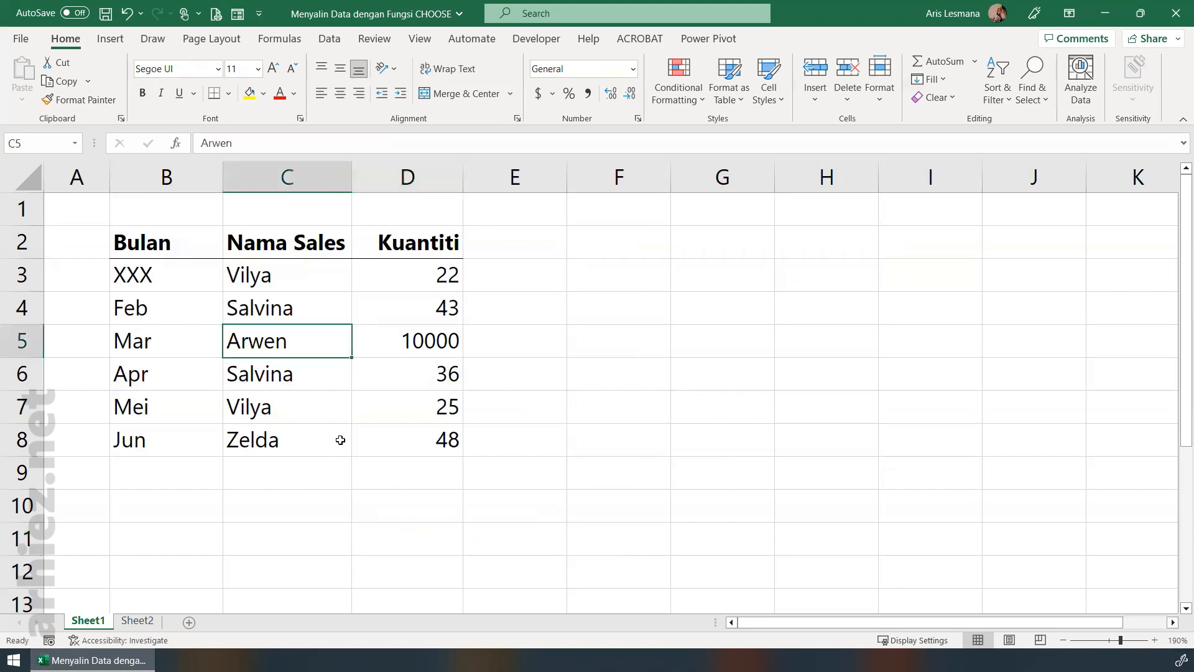
key(ctrl+z)
key(ctrl+z)
key(ctrl+z)
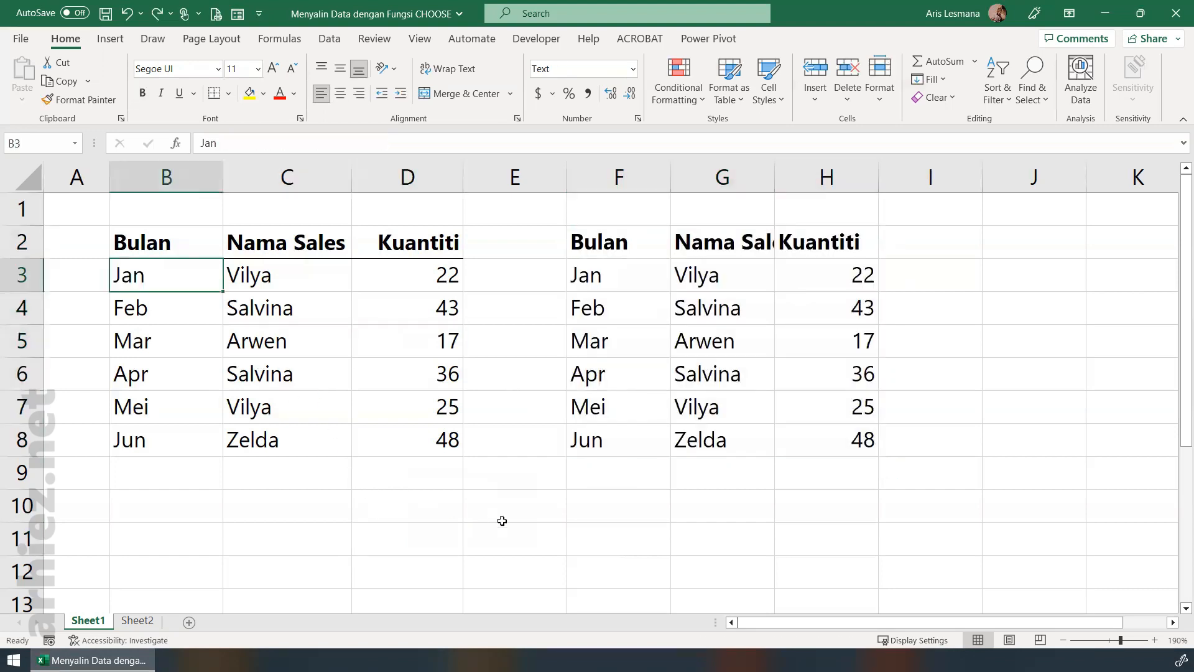
Clear the CHOOSE array formula from the entire copied table F2:H8
click(502, 520)
drag(598, 242, 823, 439)
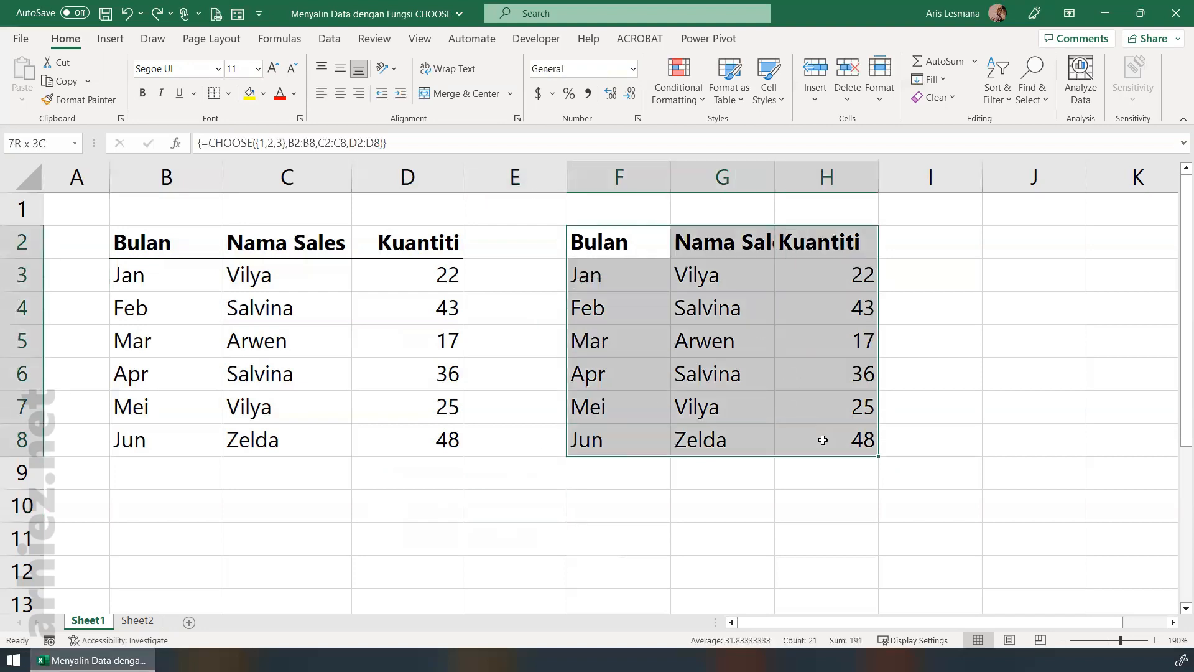
key(Delete)
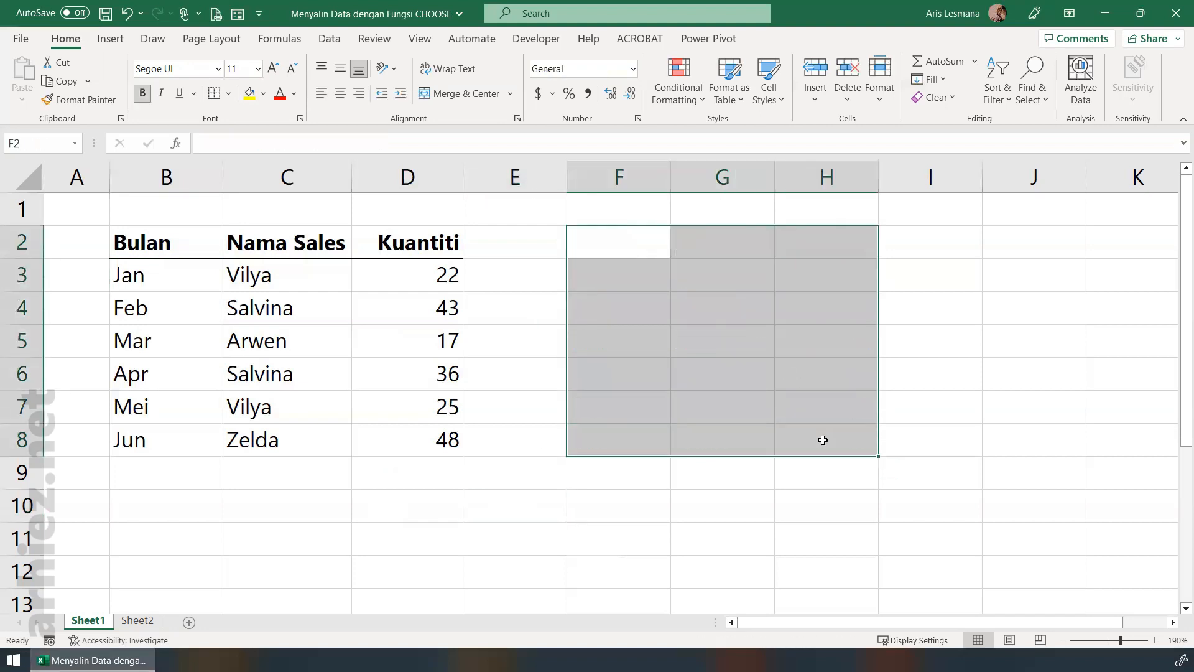
click(445, 517)
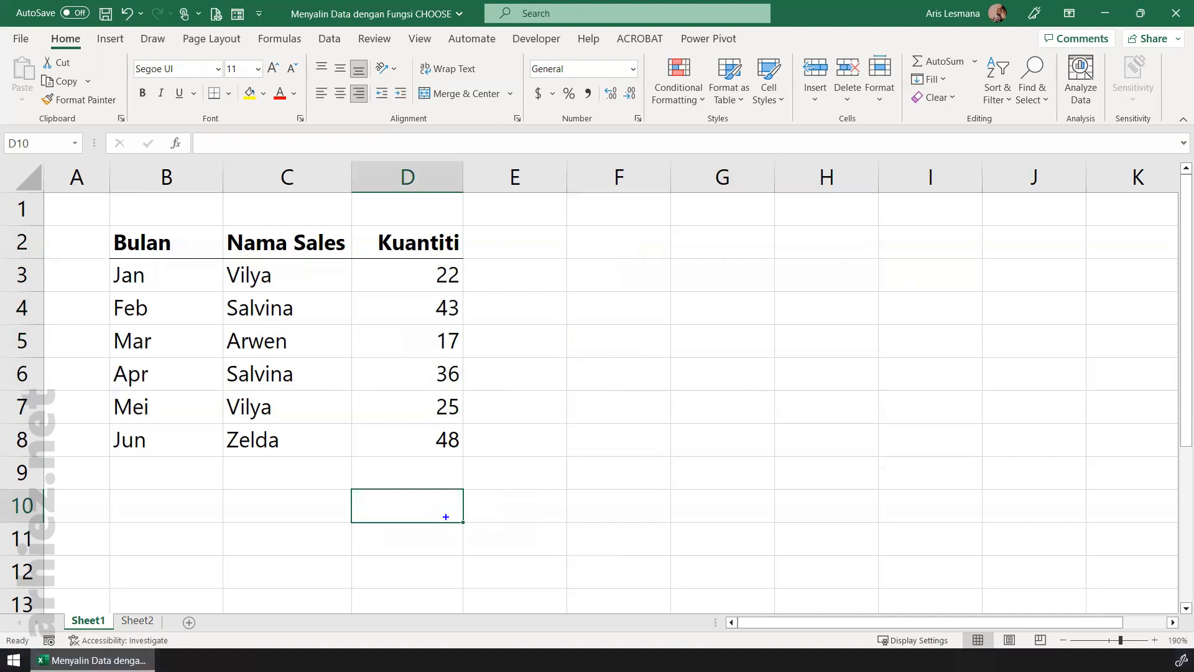
mouse_move(101, 219)
mouse_down()
mouse_move(107, 458)
mouse_move(201, 215)
mouse_move(214, 456)
mouse_move(119, 454)
mouse_up()
mouse_move(356, 221)
mouse_down()
mouse_move(346, 429)
mouse_move(482, 266)
mouse_move(345, 443)
mouse_up()
drag(348, 392, 352, 426)
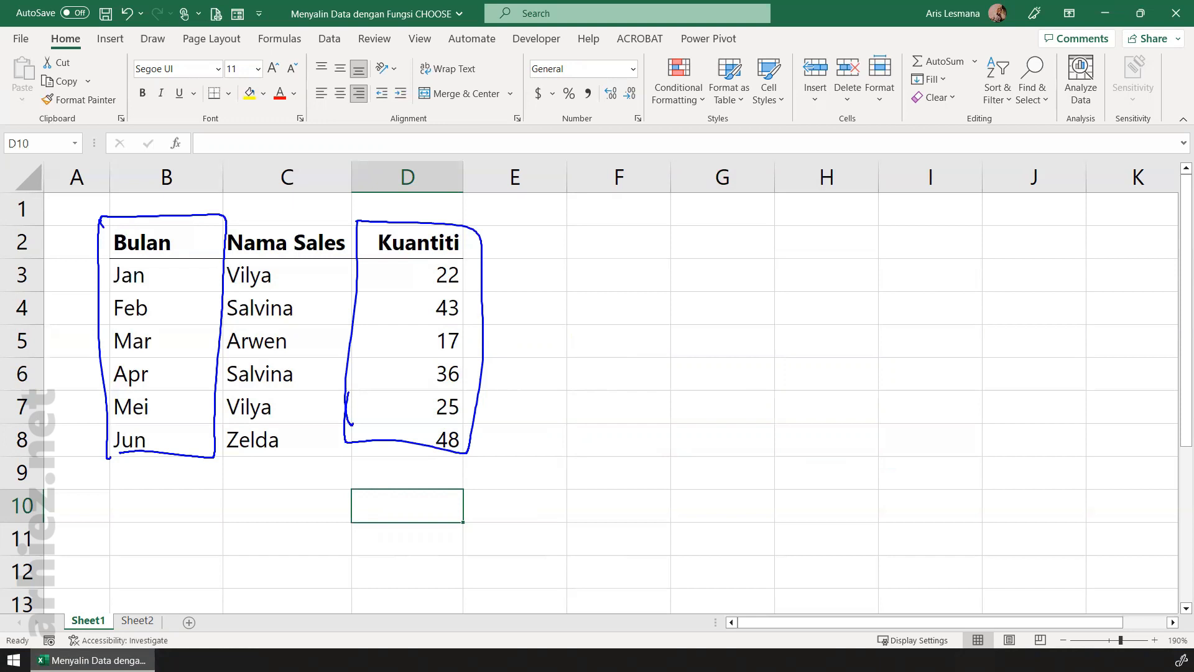
key(Escape)
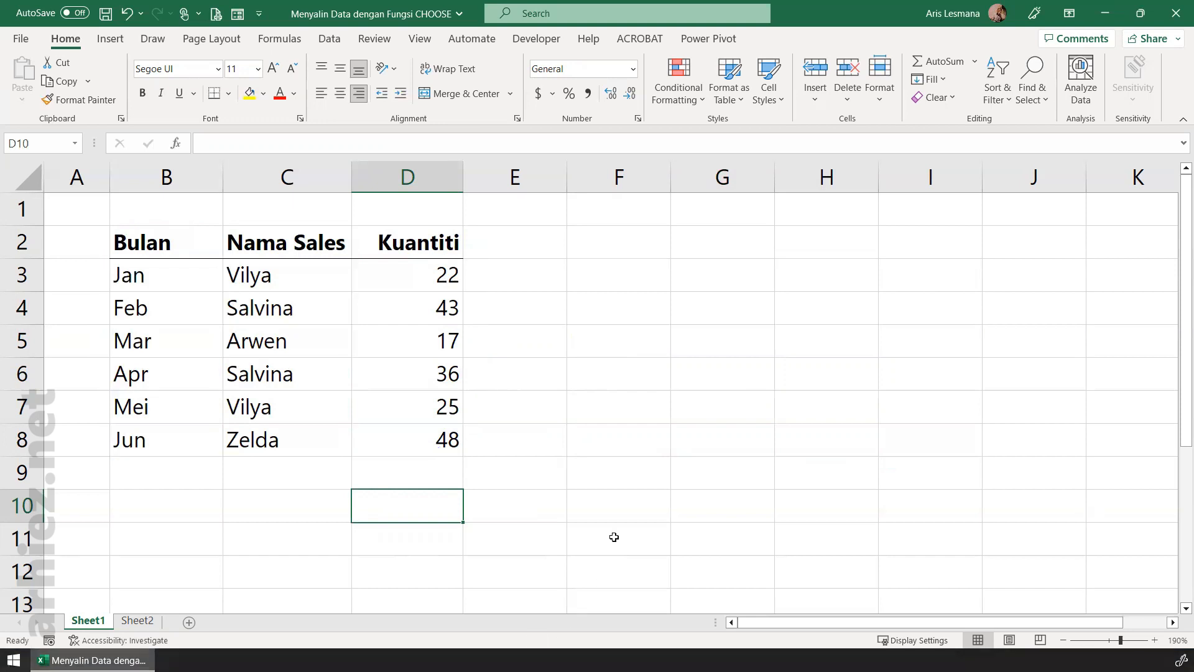
drag(176, 253, 179, 431)
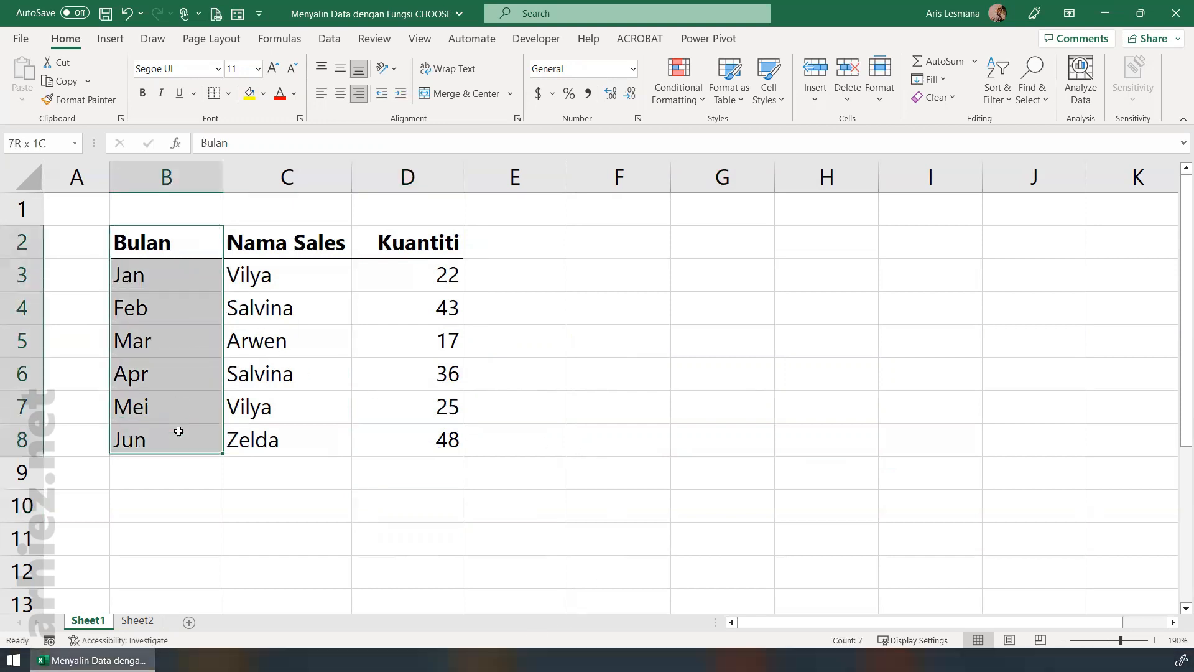
drag(417, 411, 413, 435)
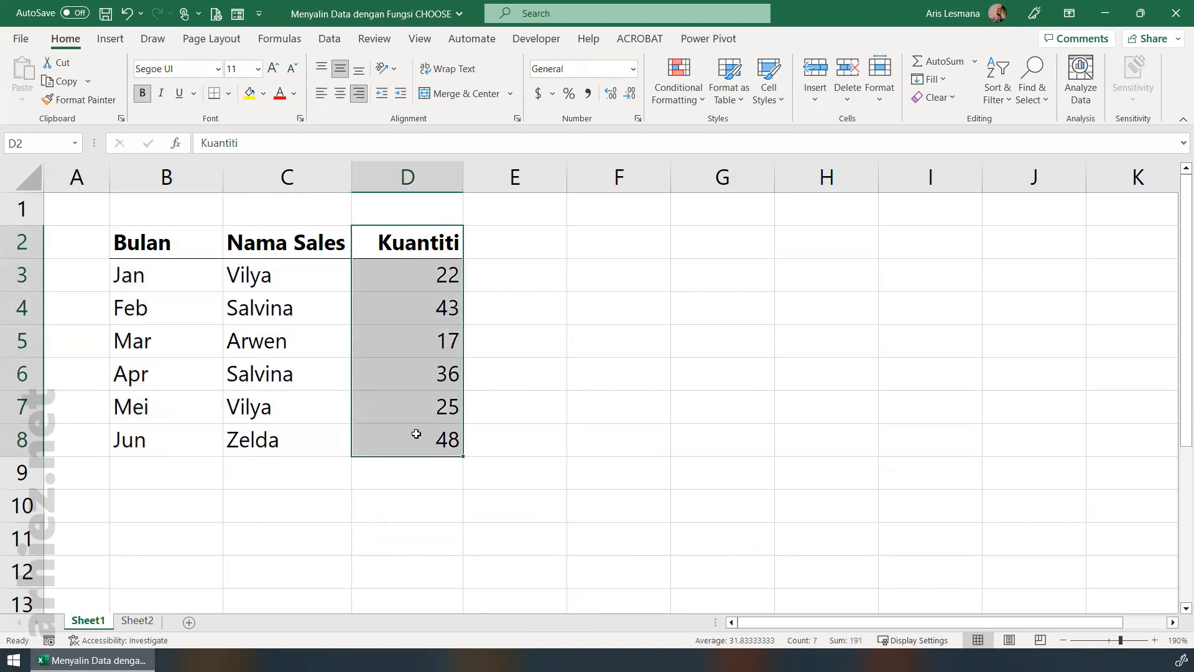
click(725, 399)
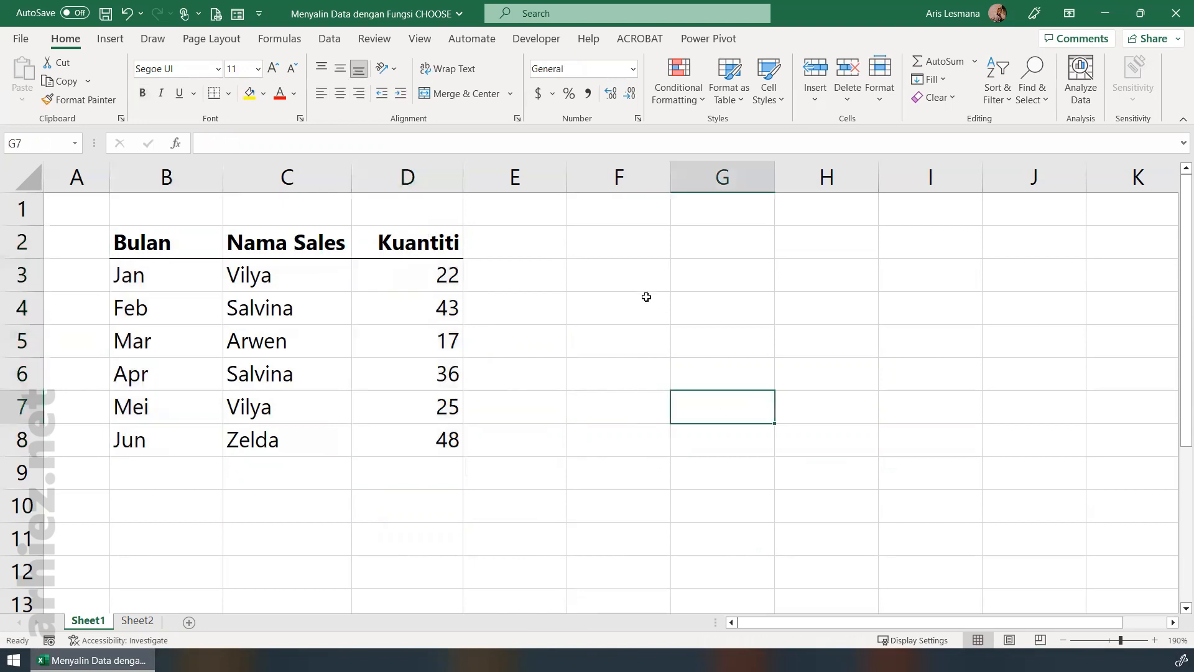
Start a CHOOSE formula across the empty range F2:G8 with the index array {1,2}
click(643, 245)
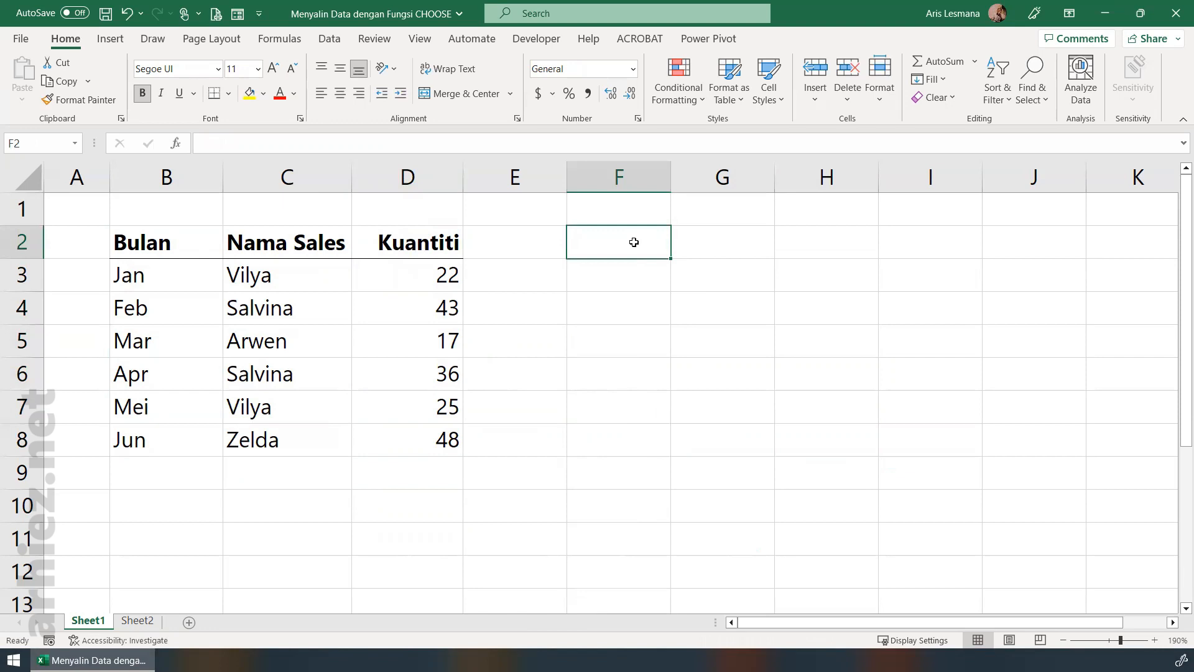
drag(634, 242, 705, 442)
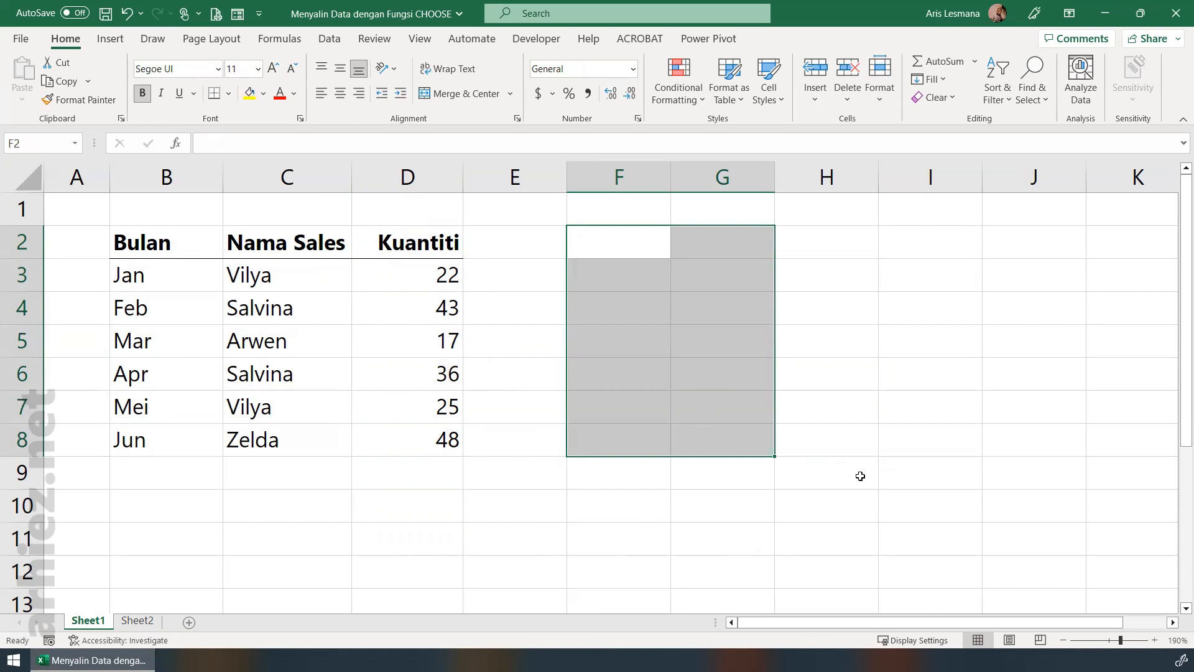
text(=)
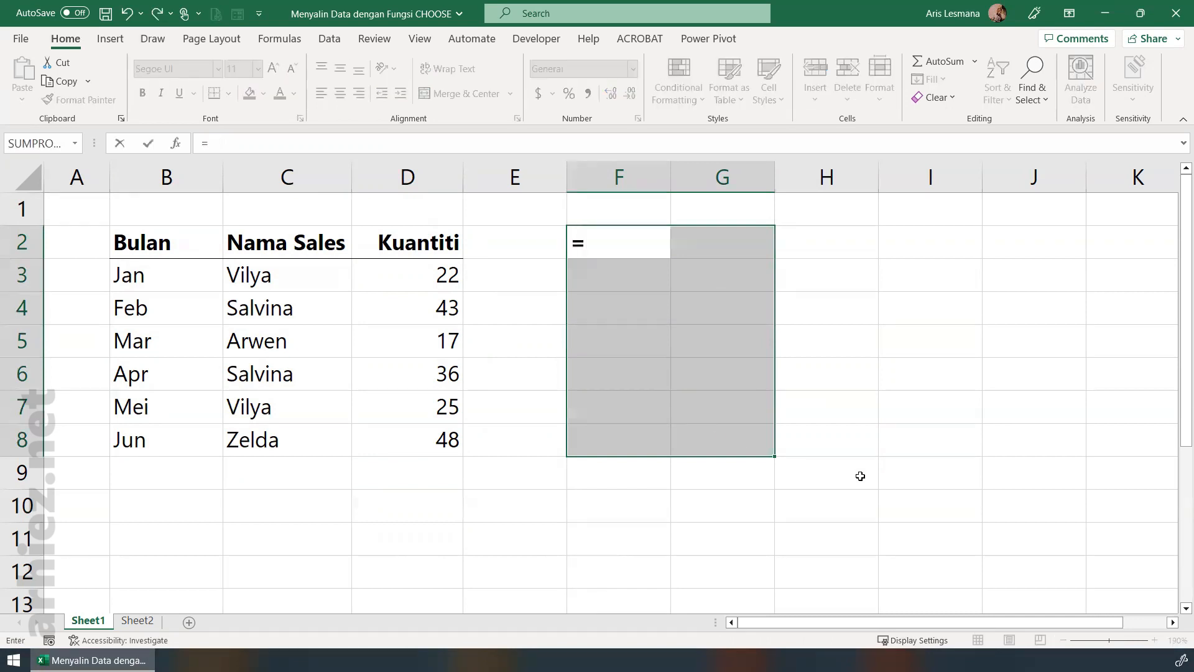
text(CHOO)
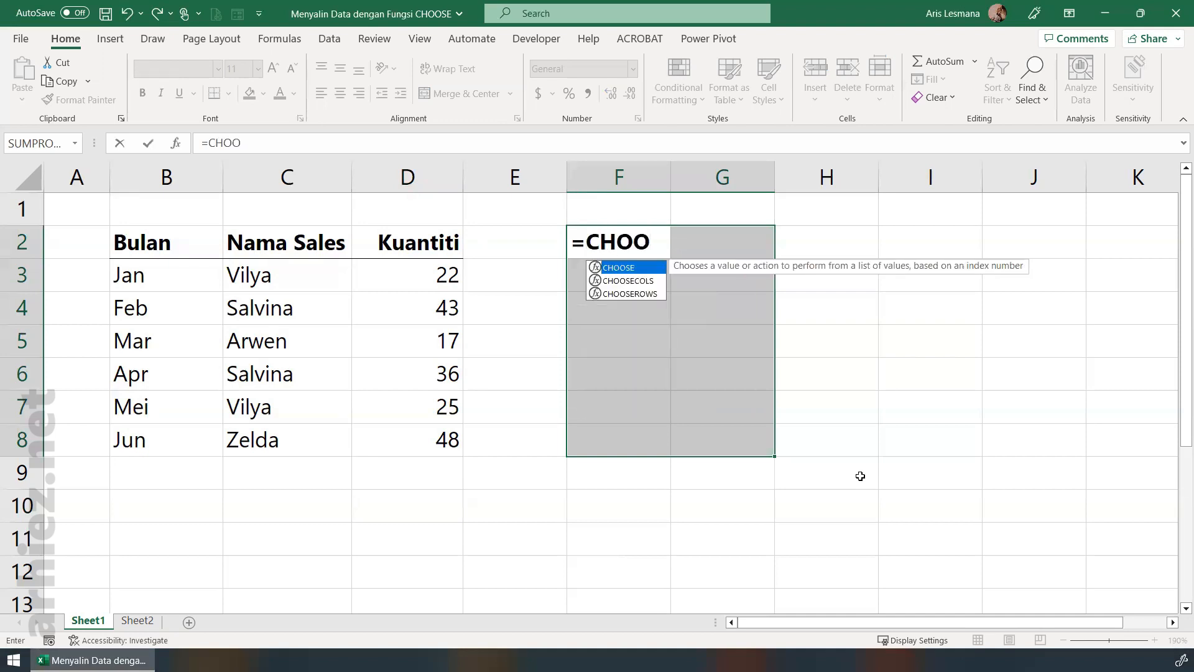
text(SE()
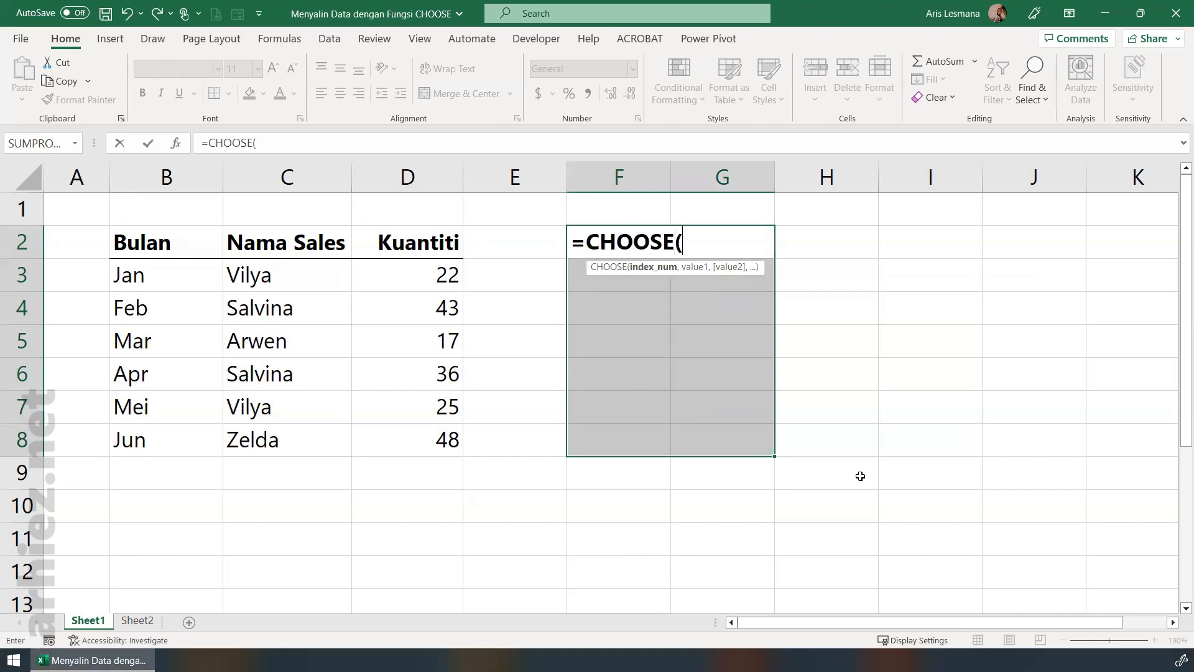
text({1,2)
text(},)
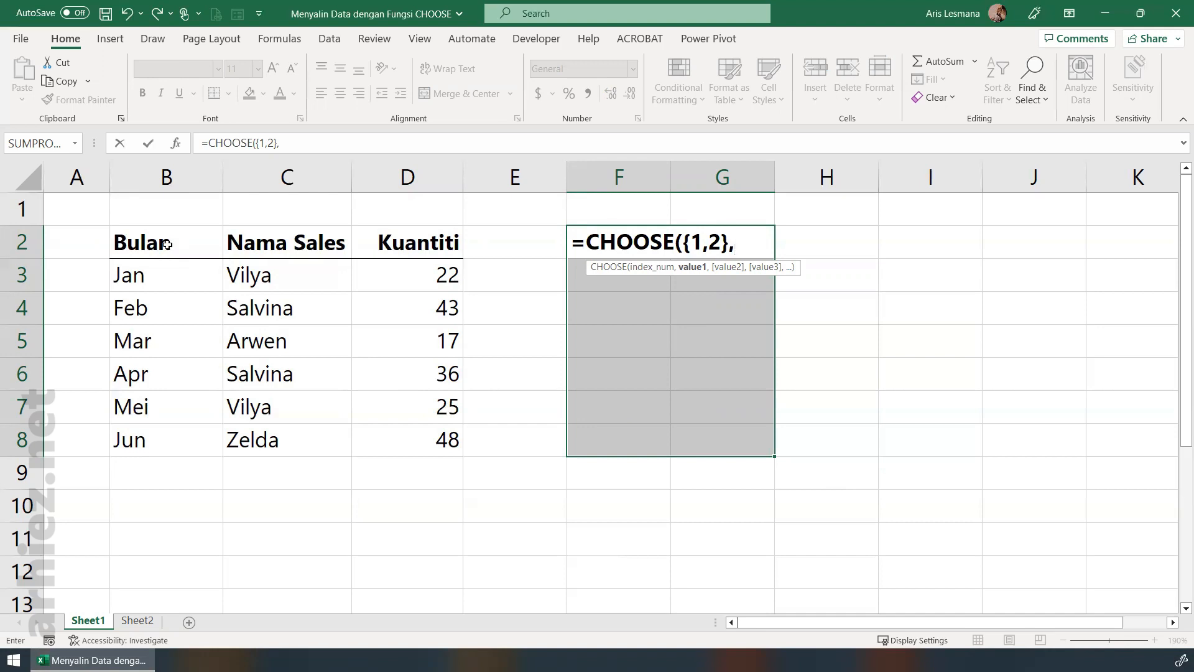
Supply the Bulan range B2:B8 and Kuantiti range D2:D8 as the CHOOSE values and enter it as an array formula
drag(166, 244, 171, 431)
text(,)
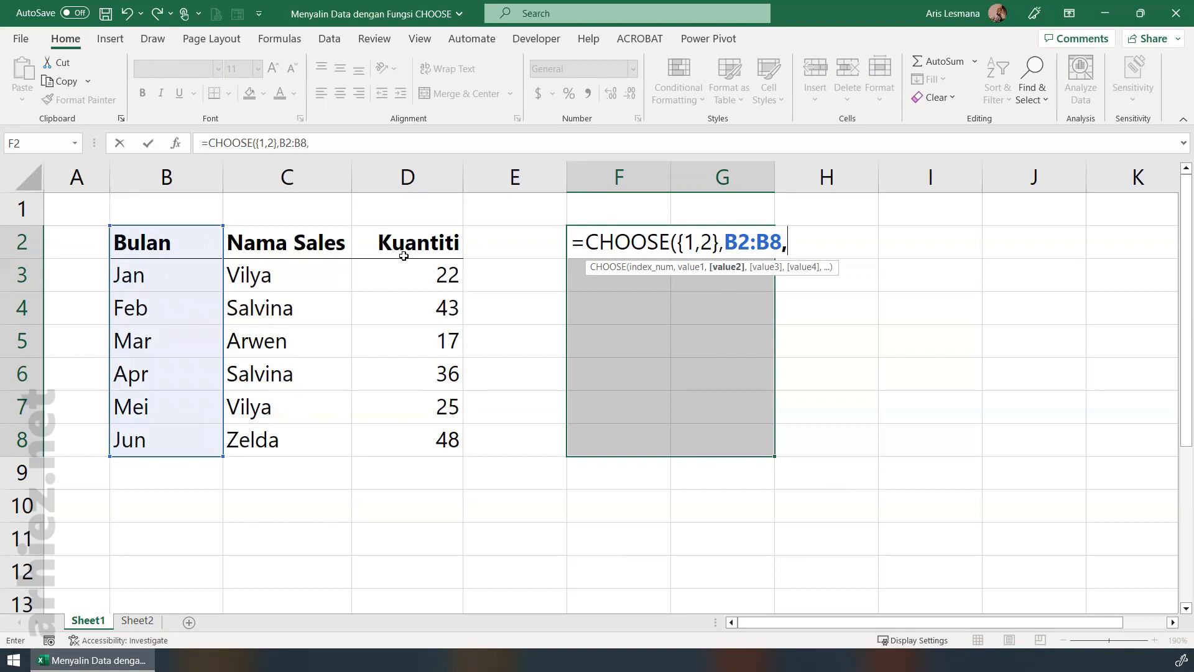
drag(407, 243, 418, 431)
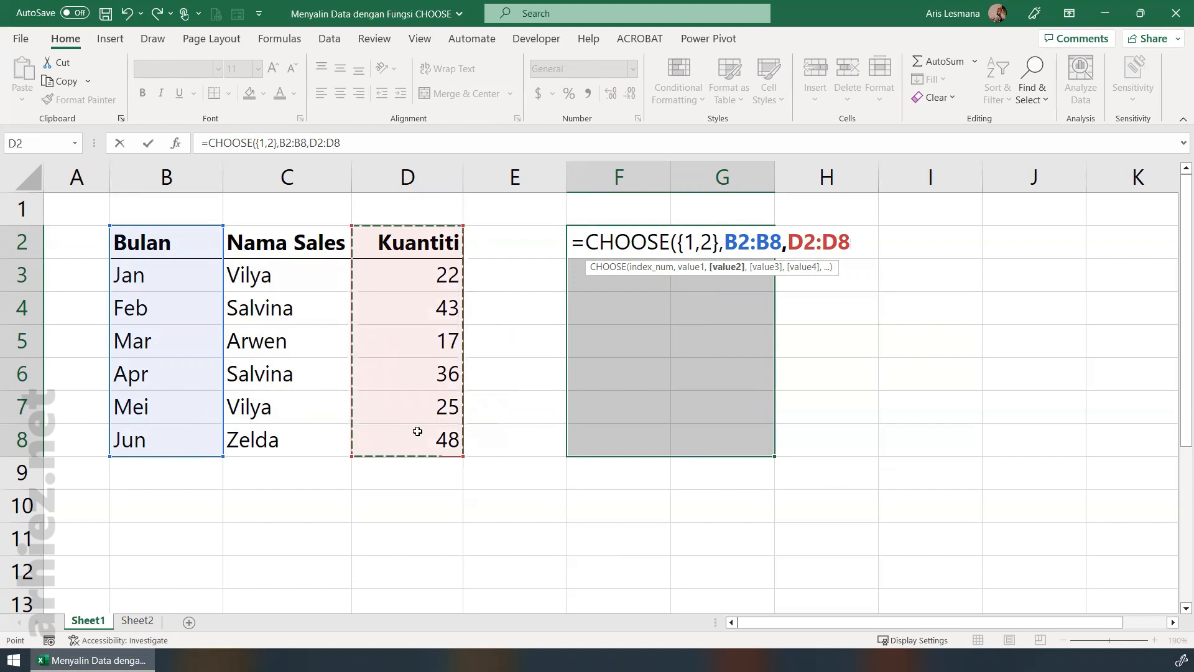
text())
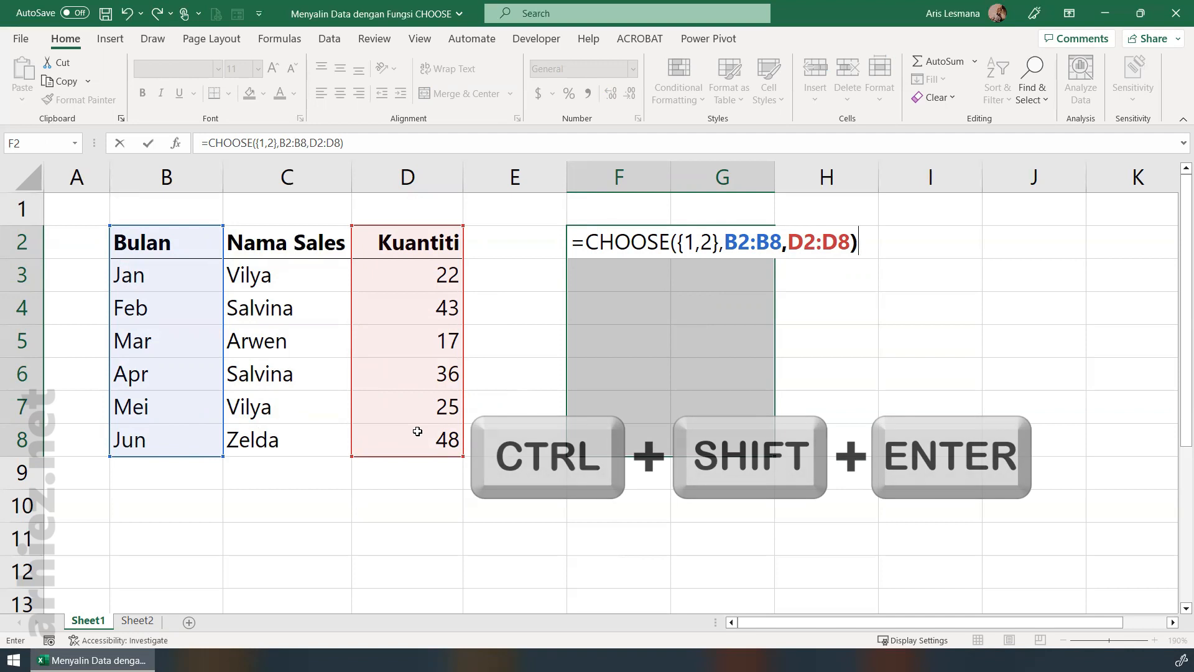
key(ctrl+shift+Return)
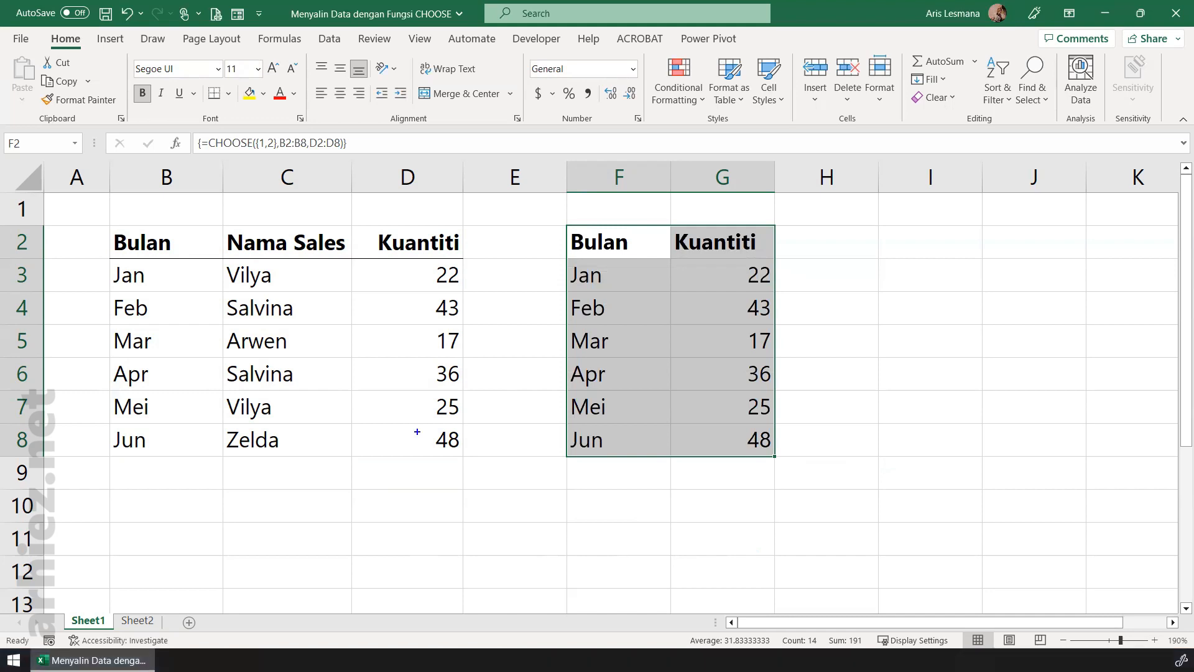
mouse_move(149, 254)
mouse_down()
mouse_move(131, 429)
mouse_move(135, 267)
mouse_up()
mouse_move(423, 283)
mouse_down()
mouse_move(348, 411)
mouse_move(400, 287)
mouse_up()
key(Escape)
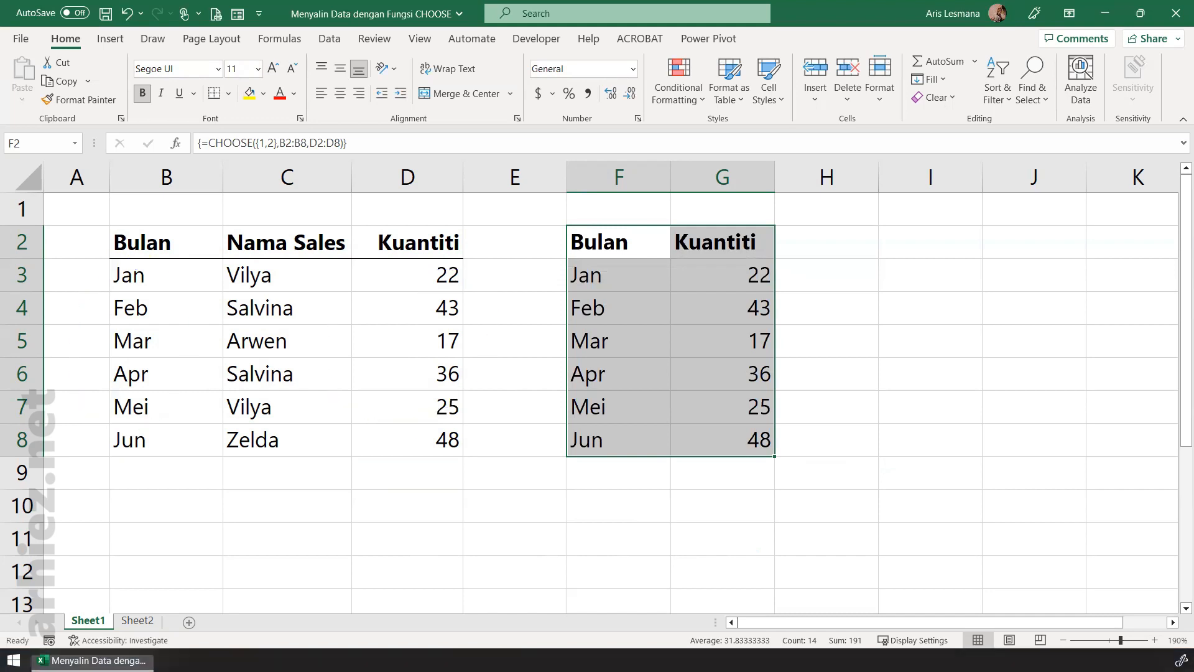
click(661, 430)
drag(151, 285, 168, 431)
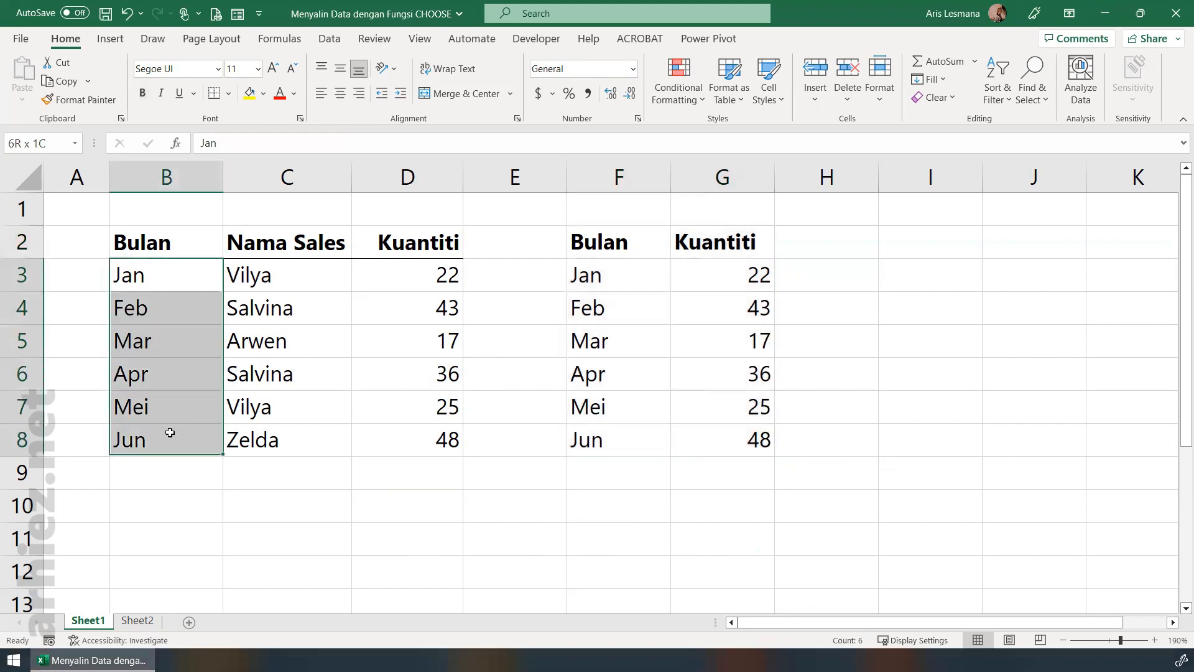
click(173, 277)
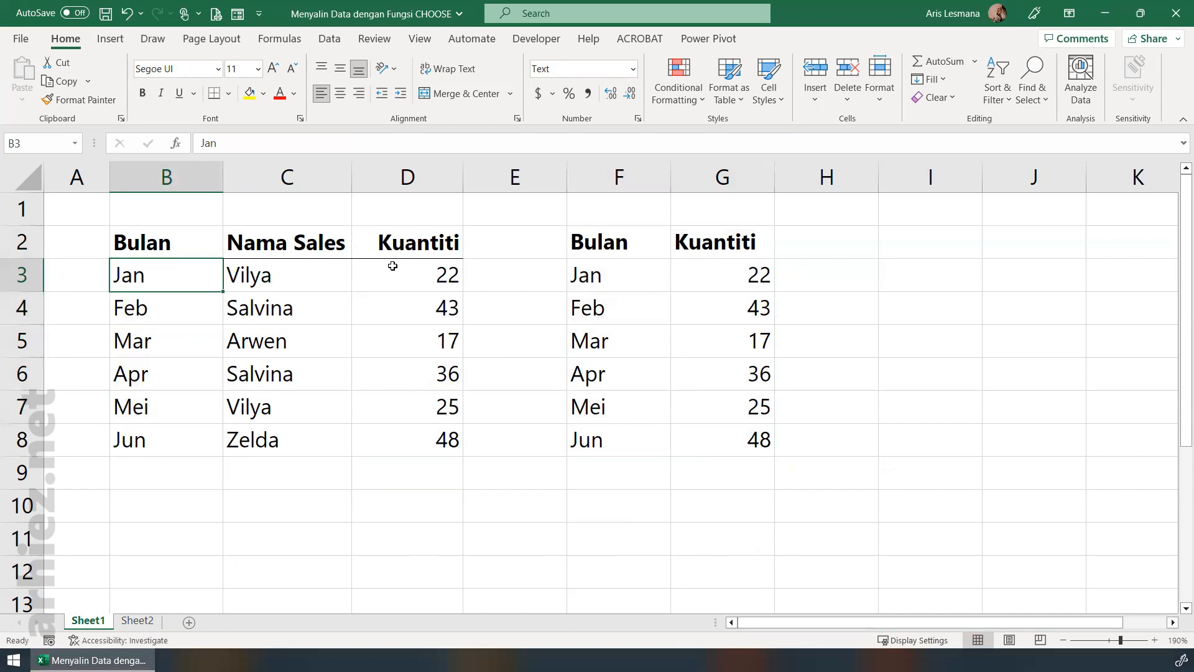
Set the Jan quantity in source cell D3 to 999999 to test the link with the copied Kuantiti column
click(423, 274)
text(999999)
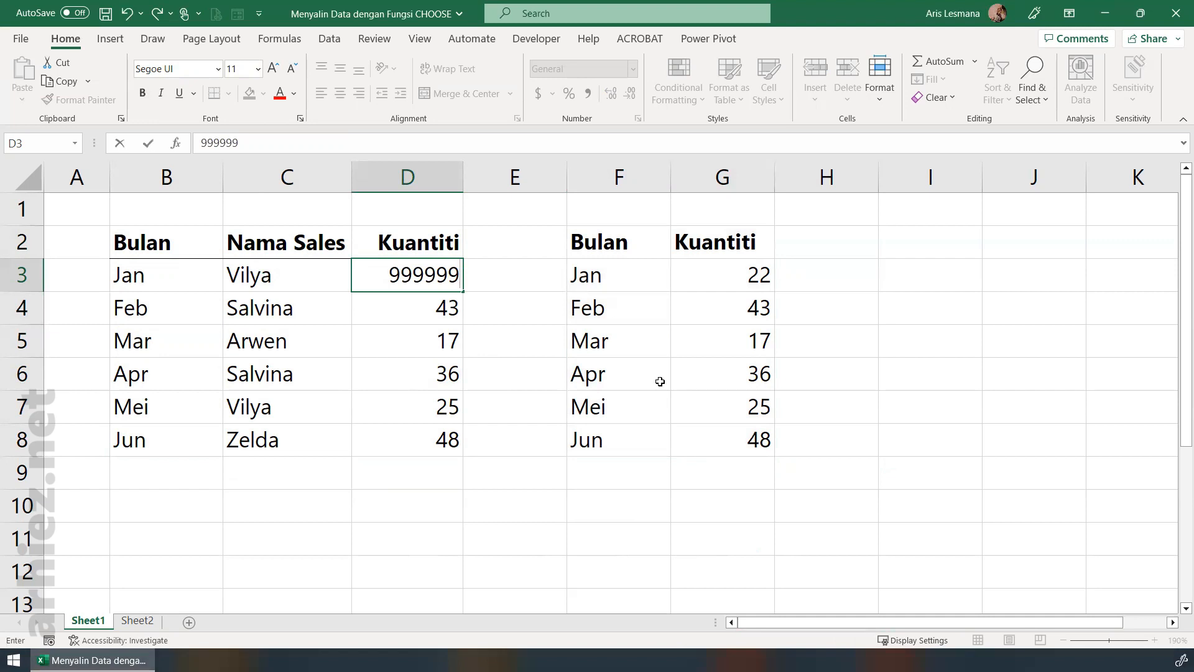
key(Return)
key(ctrl+2)
mouse_move(754, 248)
mouse_down()
mouse_move(699, 258)
mouse_move(747, 240)
mouse_up()
drag(421, 245, 450, 252)
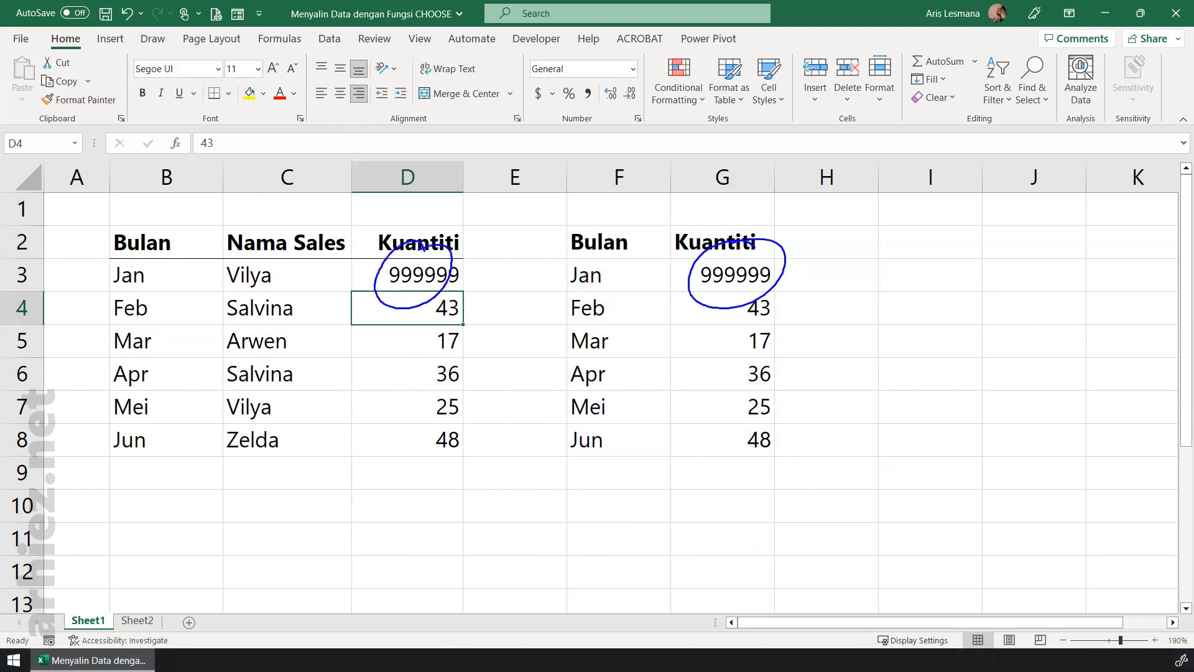
key(Escape)
click(634, 510)
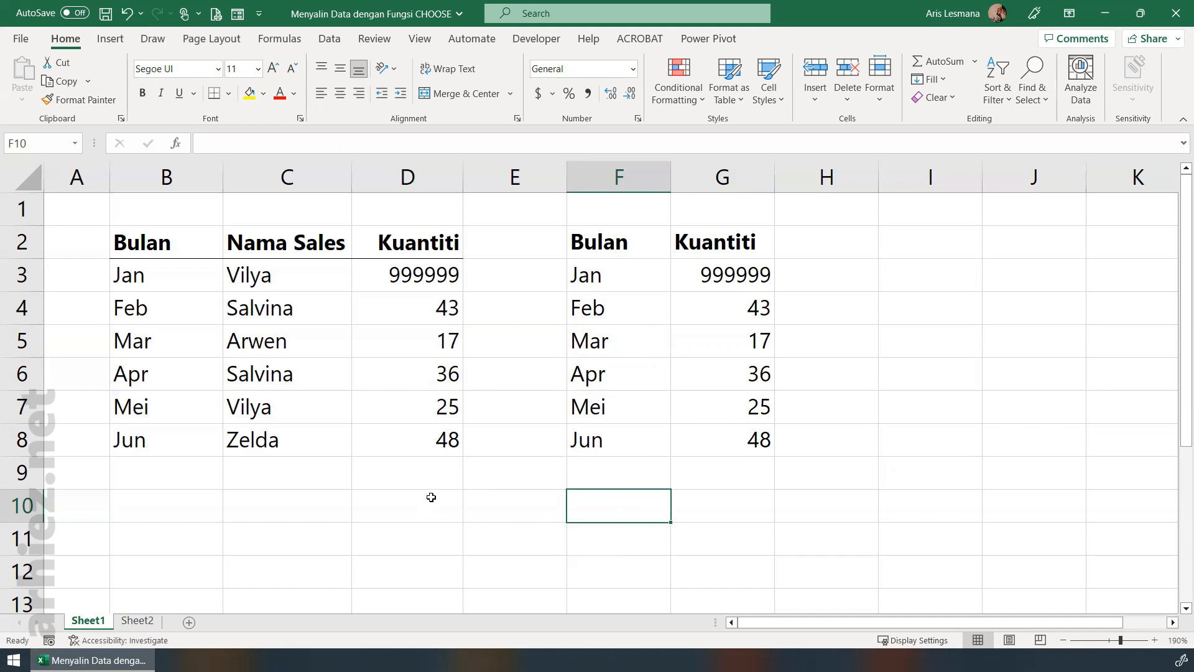
Undo the test change to the Jan quantity in cell D3
click(487, 502)
click(801, 518)
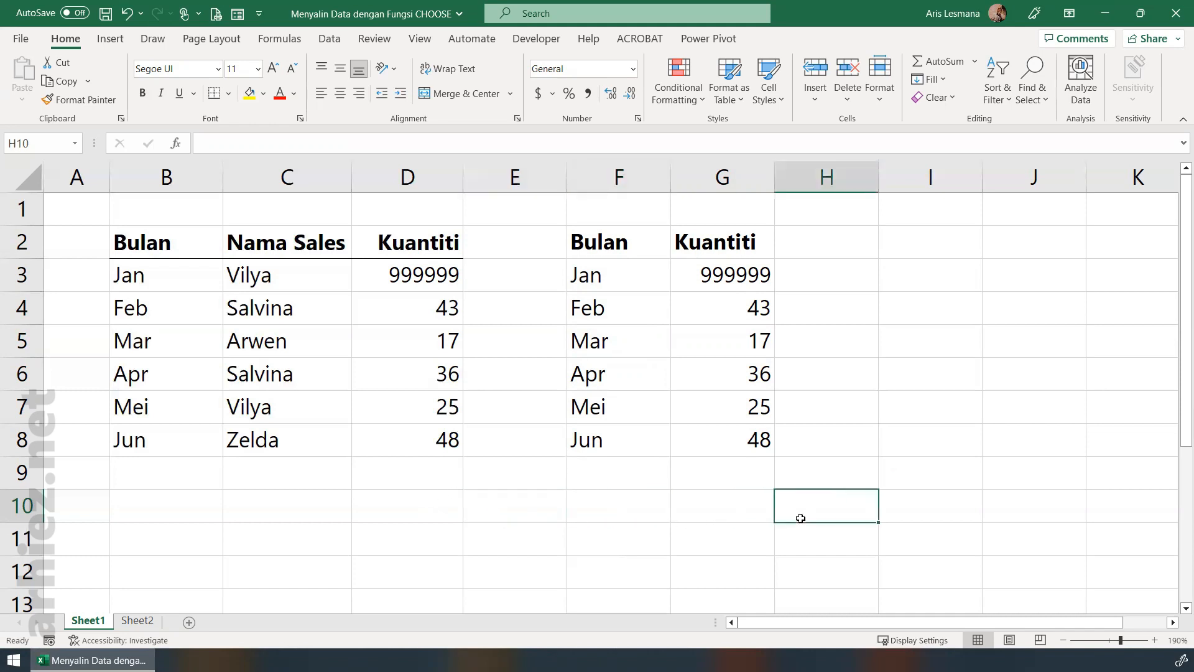
key(ctrl+z)
click(612, 511)
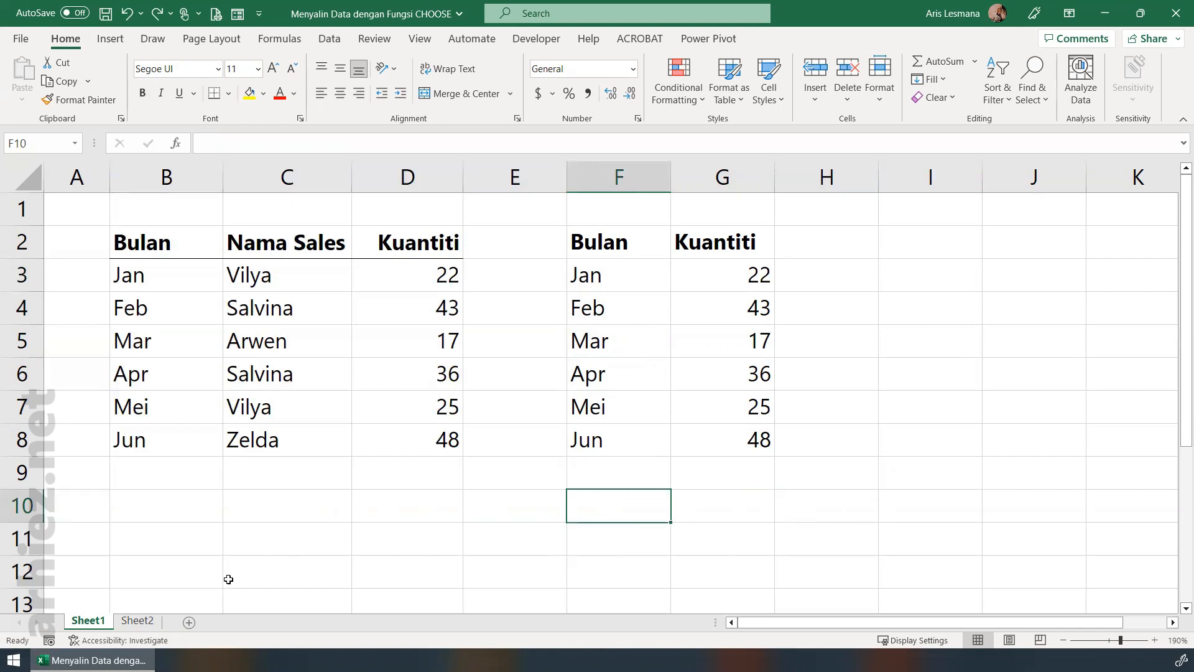
On Sheet2, start a CHOOSE formula across C2:E8 with the index array {1,2,3}
click(137, 621)
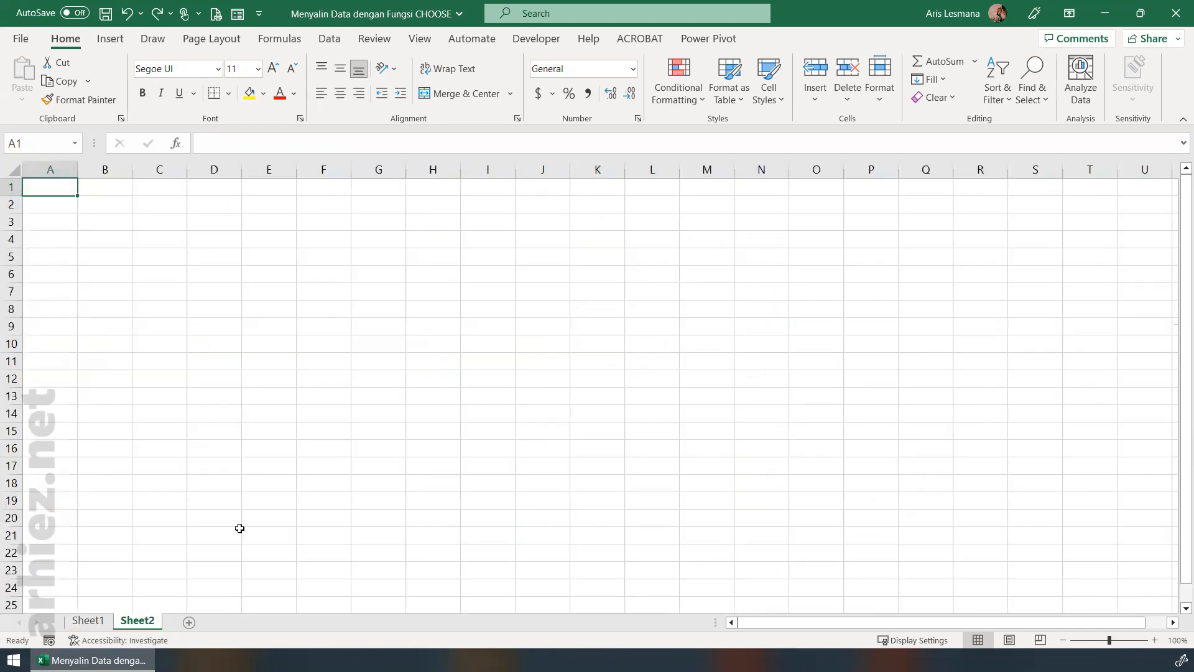
ctrl+scroll(115, 393, up, 1)
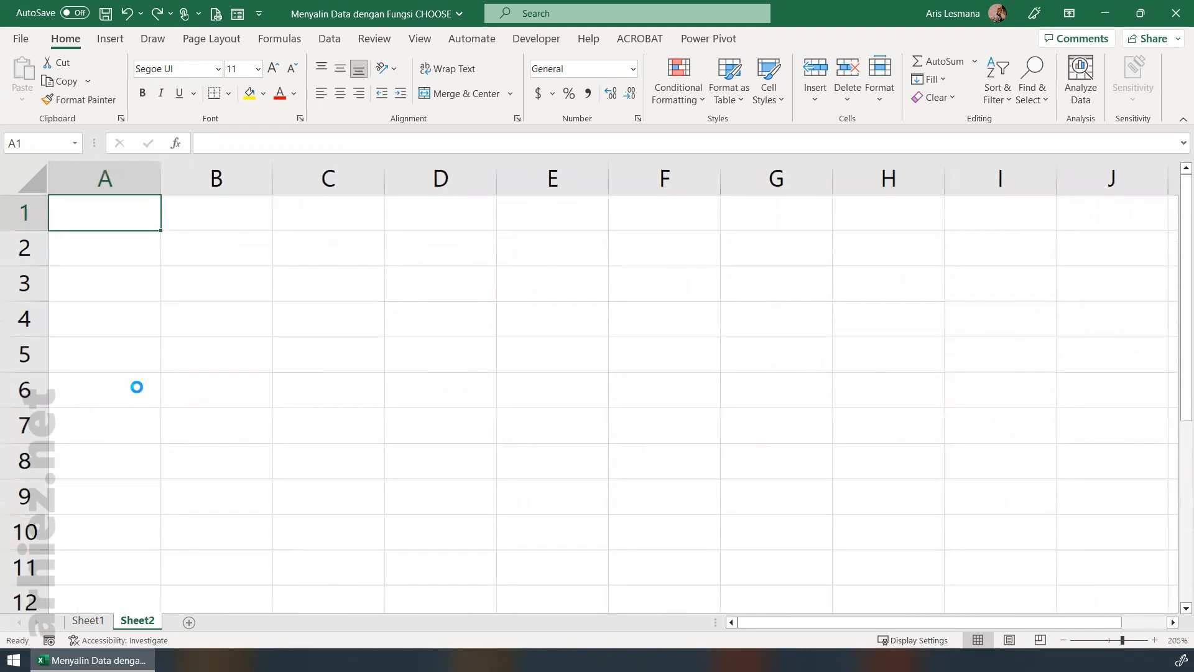
click(299, 247)
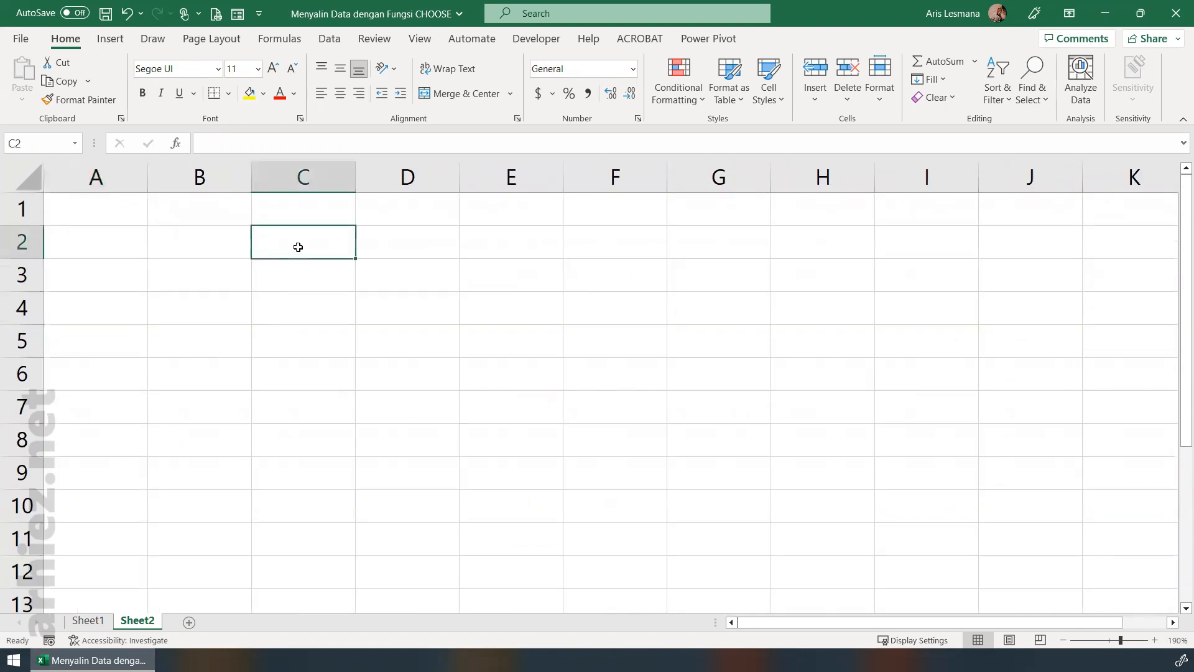
drag(299, 247, 504, 251)
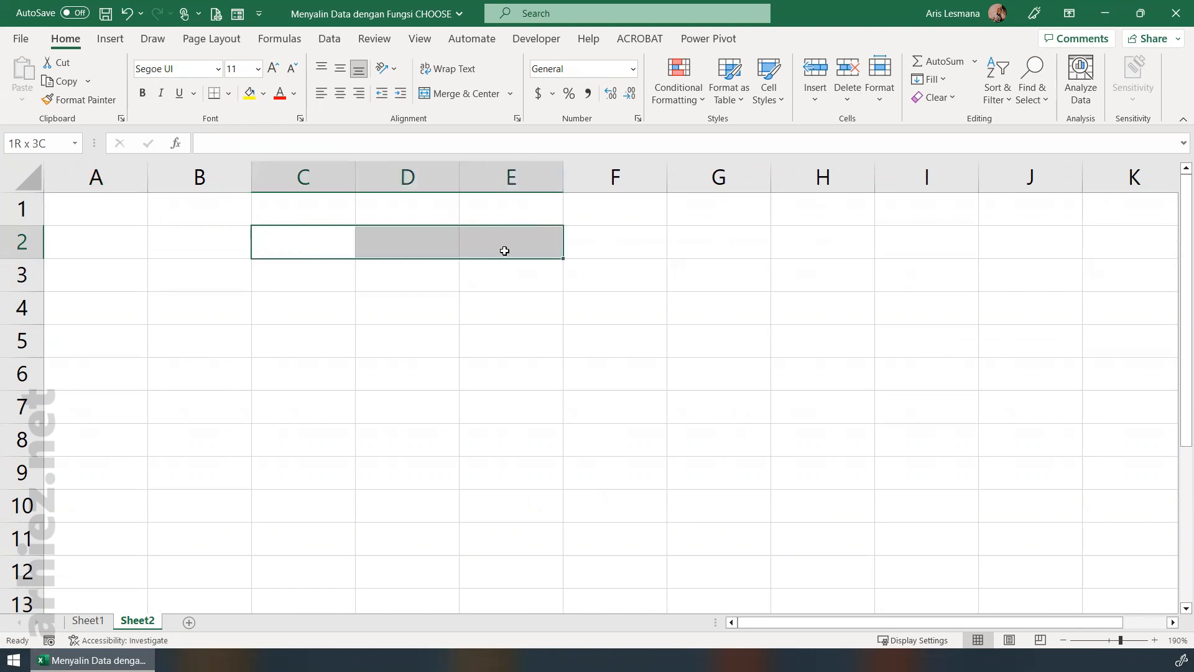
drag(505, 251, 510, 438)
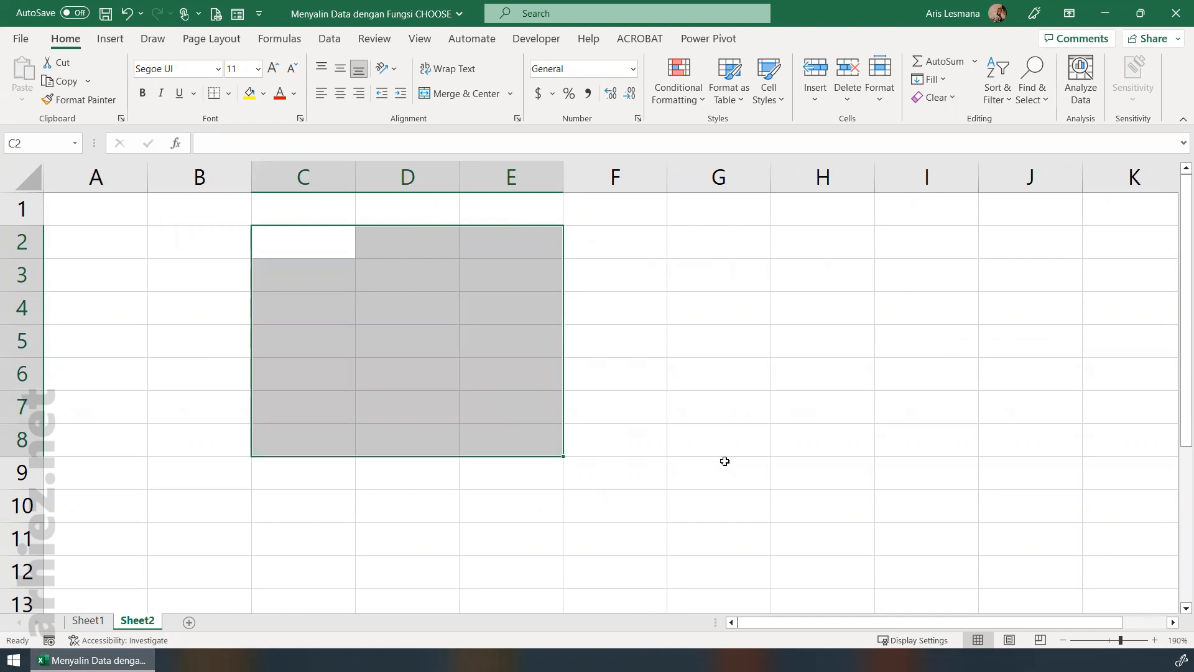
text(=)
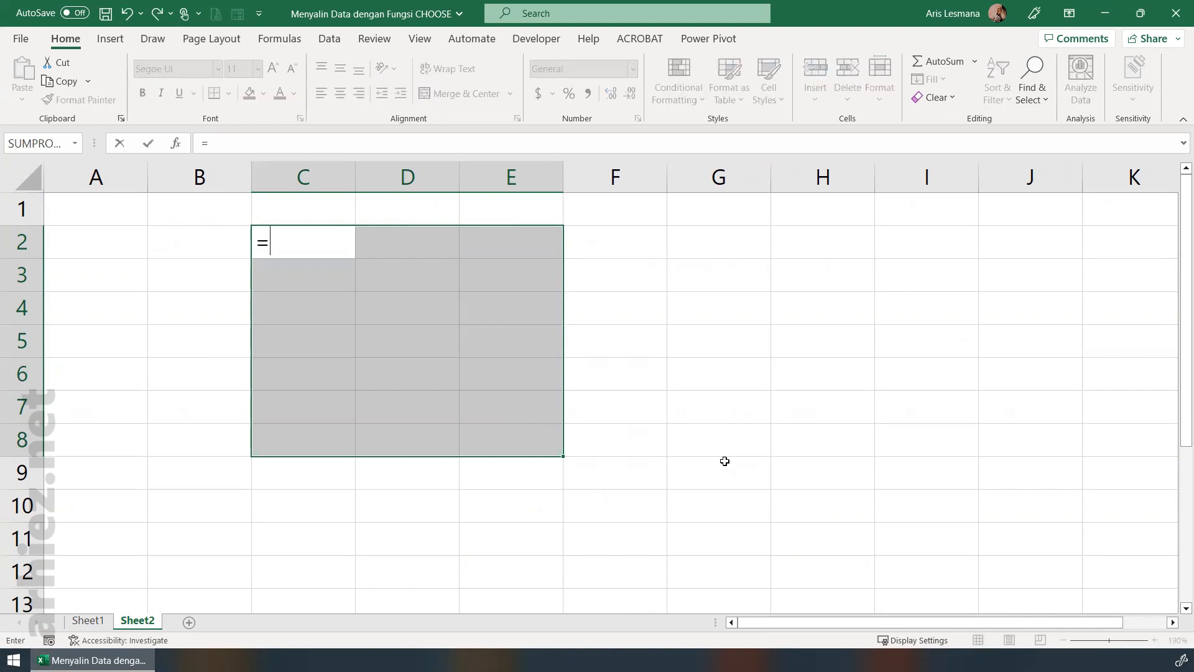
text(CHOOSE)
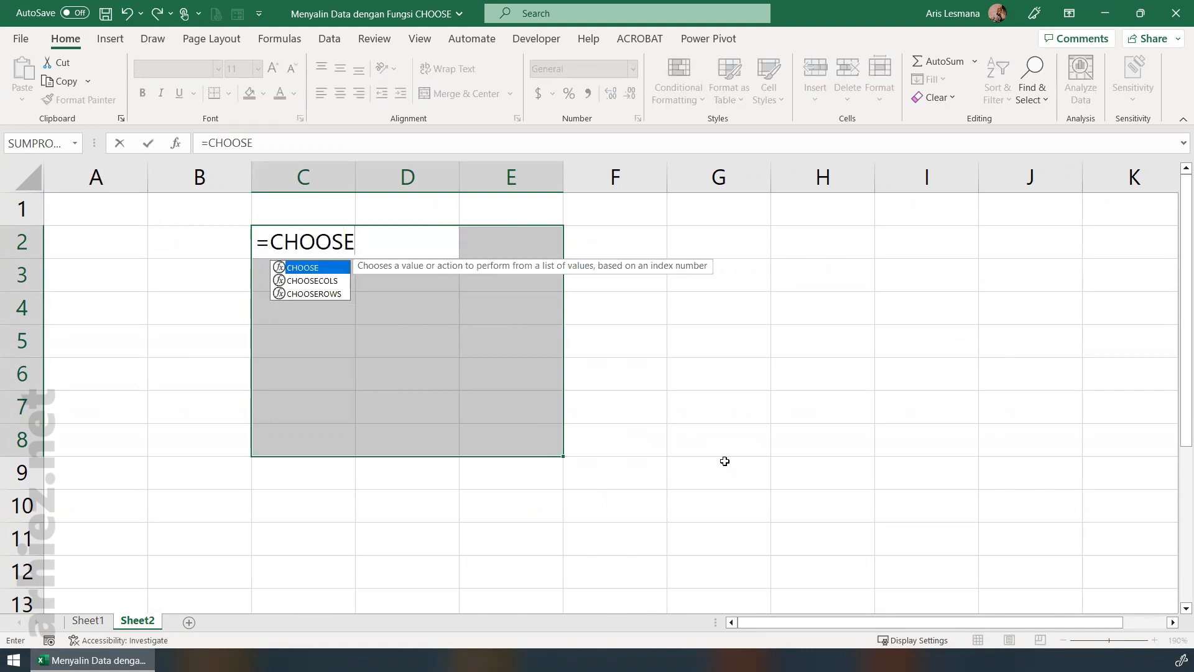
text(()
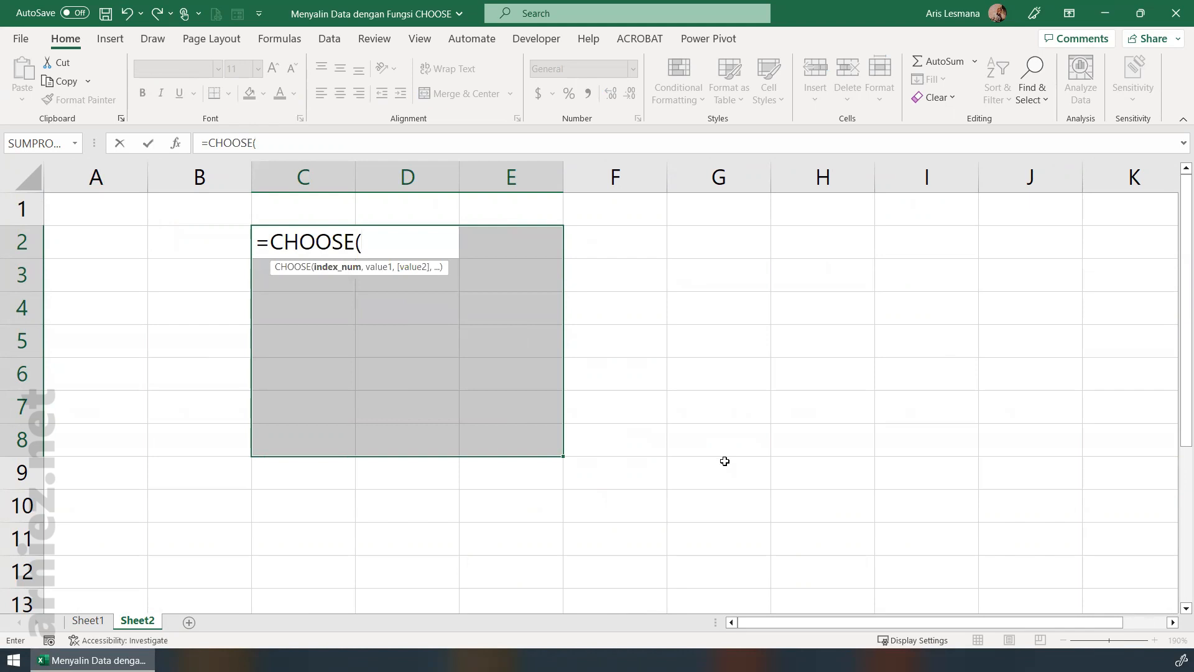
text({1,2,3},)
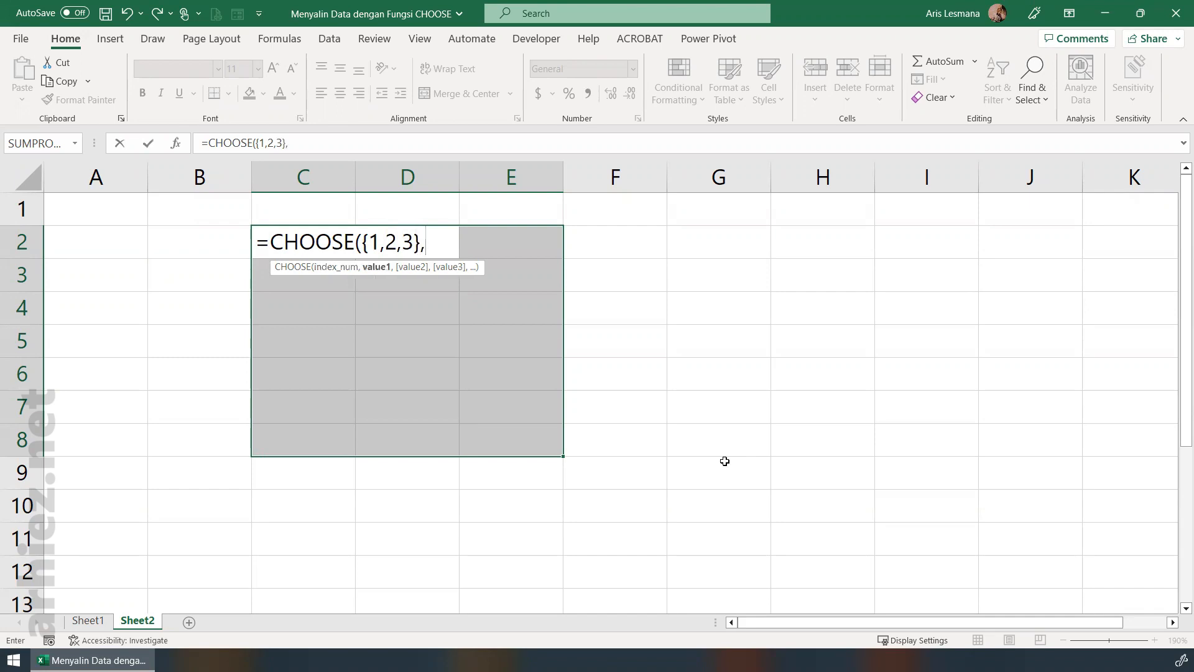
Supply Sheet1 ranges B2:B8, C2:C8 and D2:D8 as the CHOOSE values and enter it as an array formula
click(93, 619)
drag(167, 242, 153, 439)
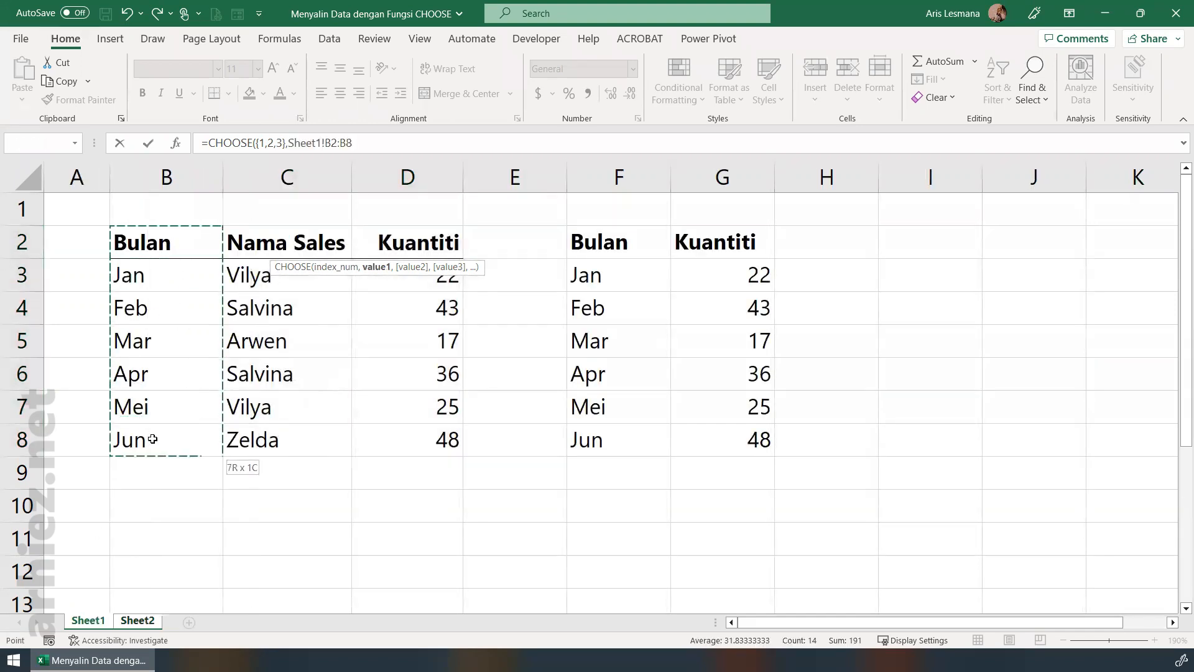
text(,)
drag(264, 235, 371, 467)
text(,Sheet1!C2:C8,)
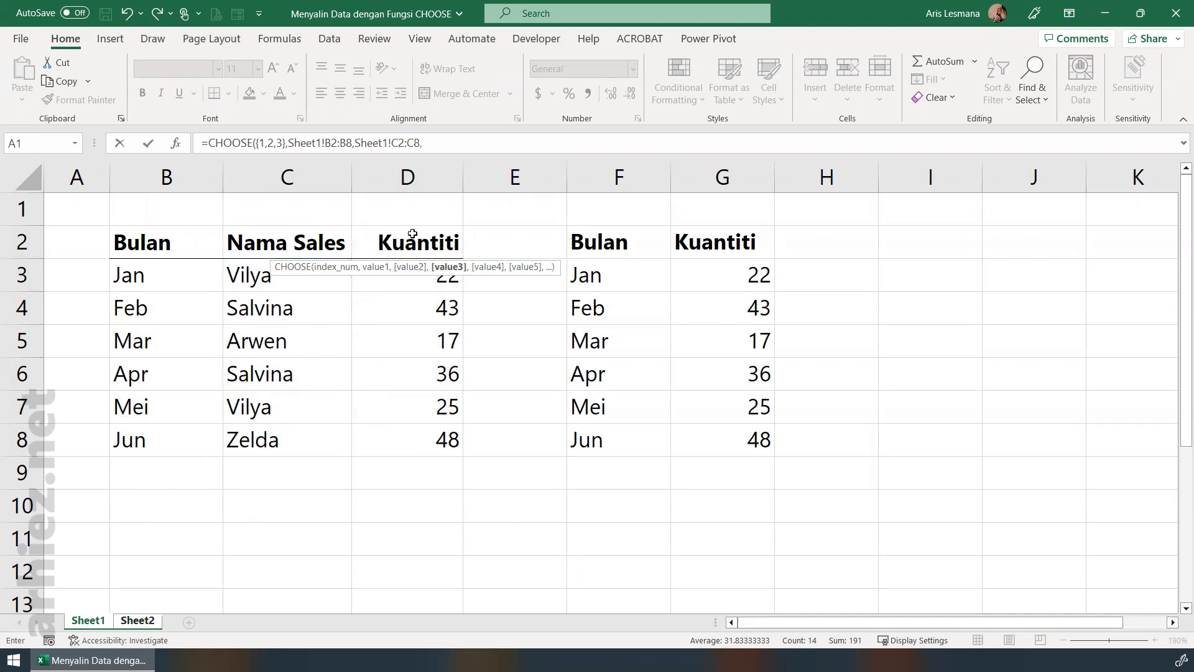
drag(412, 234, 414, 431)
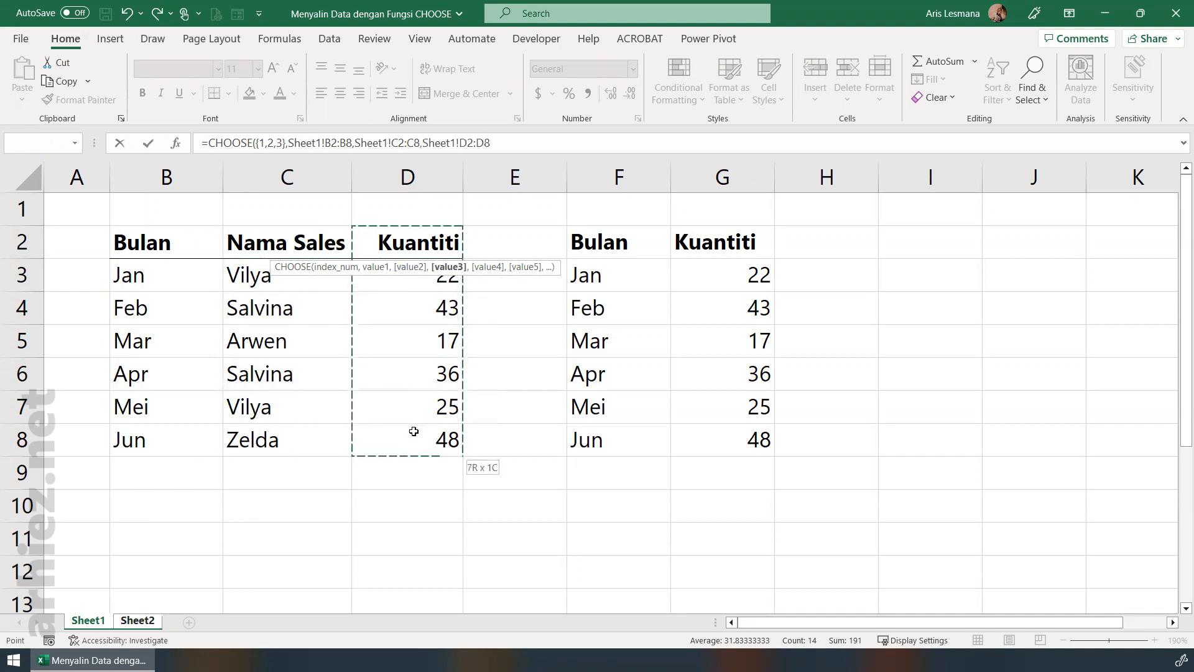
text())
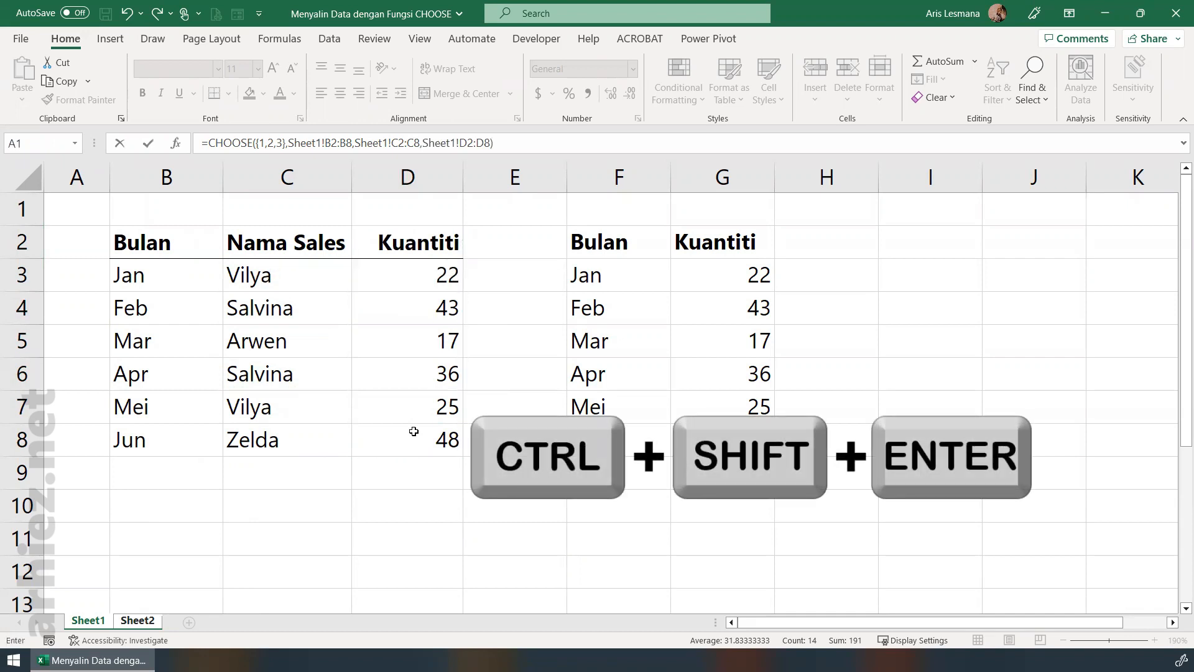
key(ctrl+shift+Return)
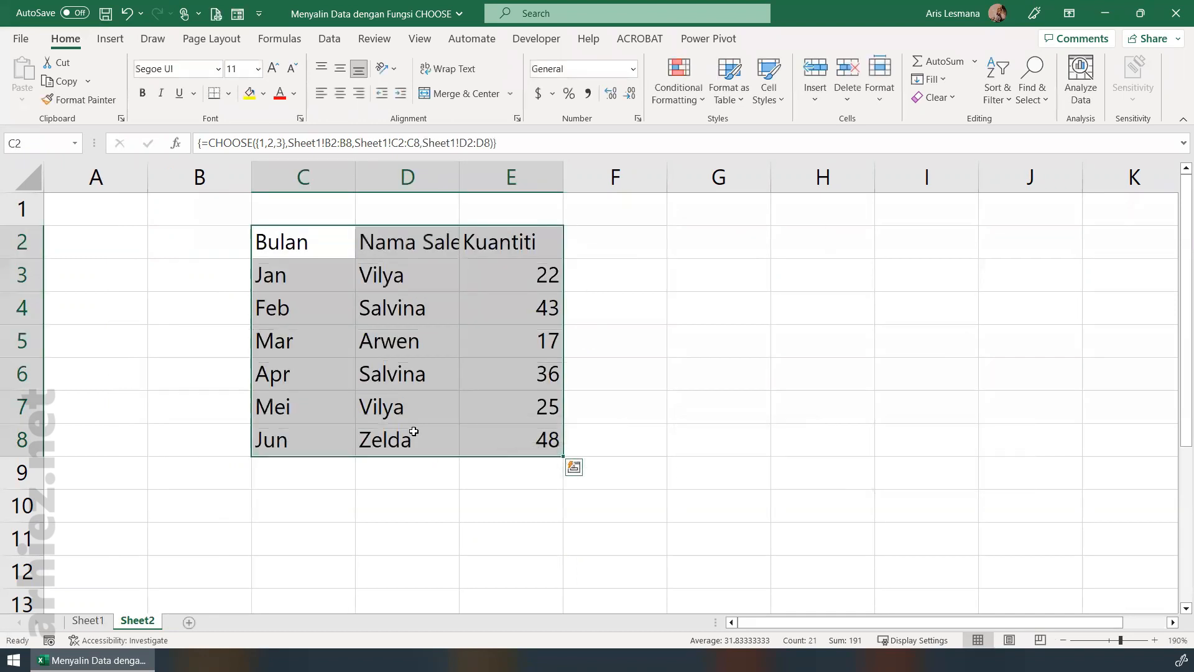
Inspect the array formula in cells D4 and C3 of the copied table on Sheet2
click(610, 402)
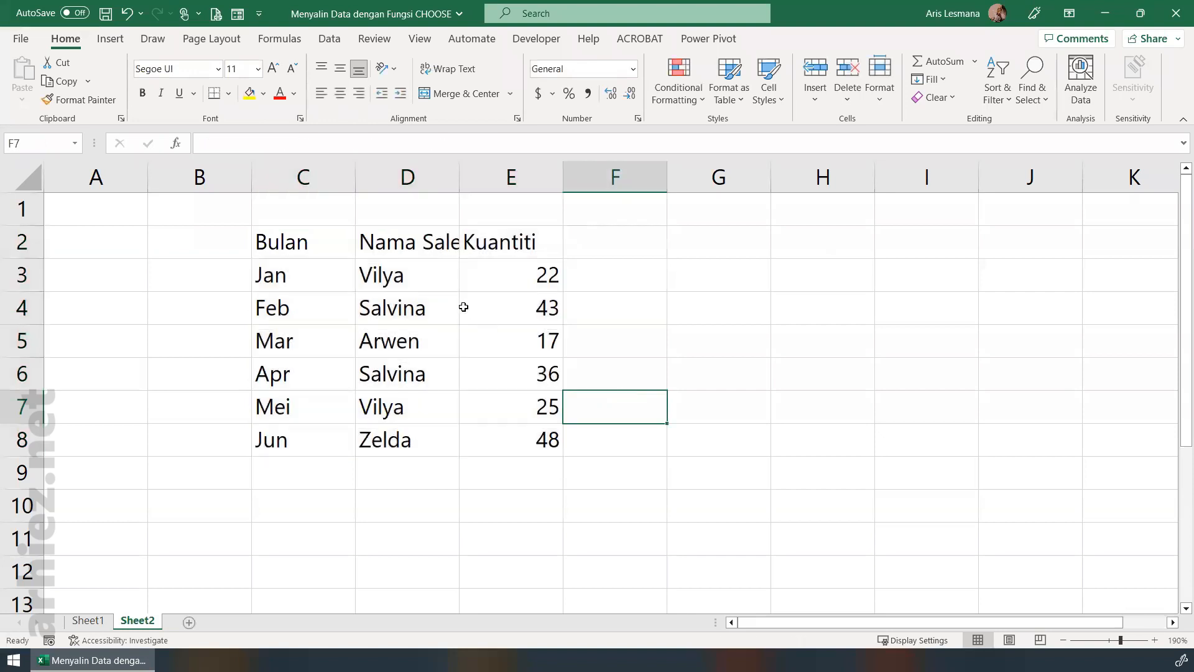
click(411, 309)
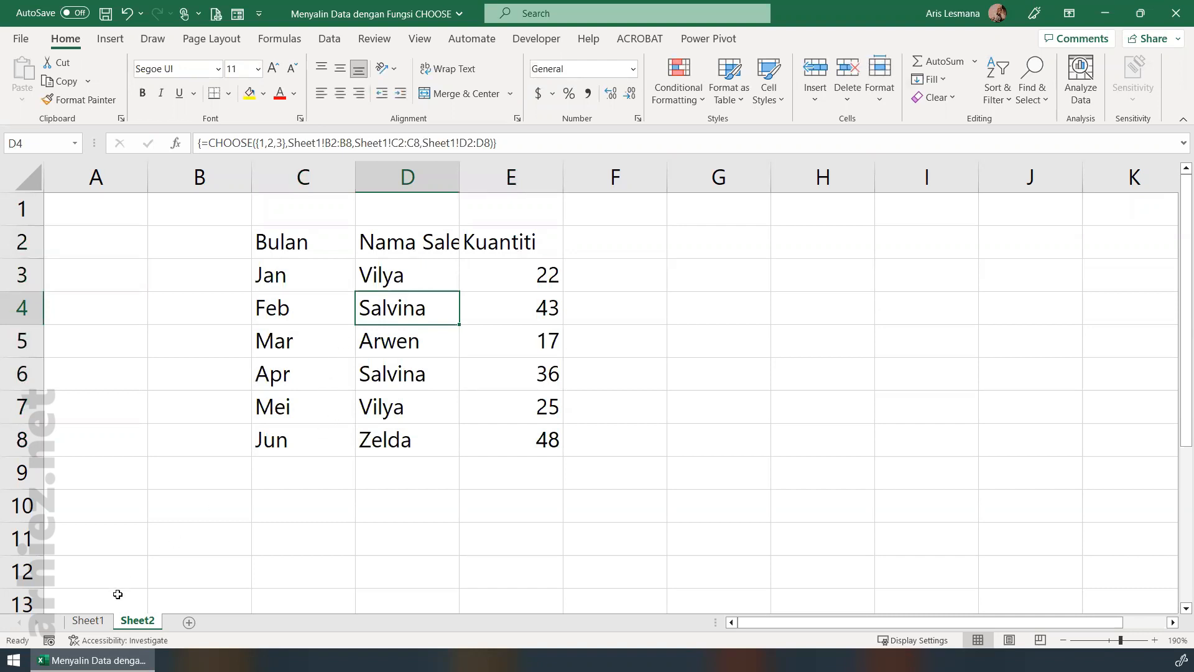
click(308, 278)
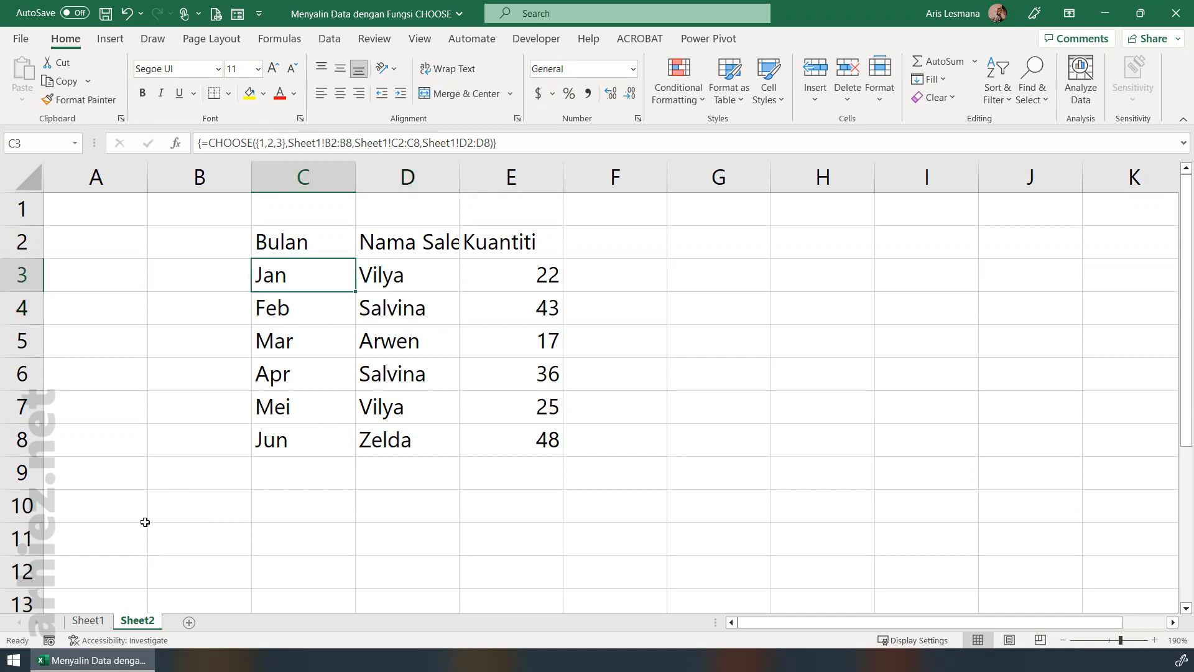
Replace the Bulan month names in source cells B3:B8 on Sheet1 with the numbers 1 to 6
click(89, 620)
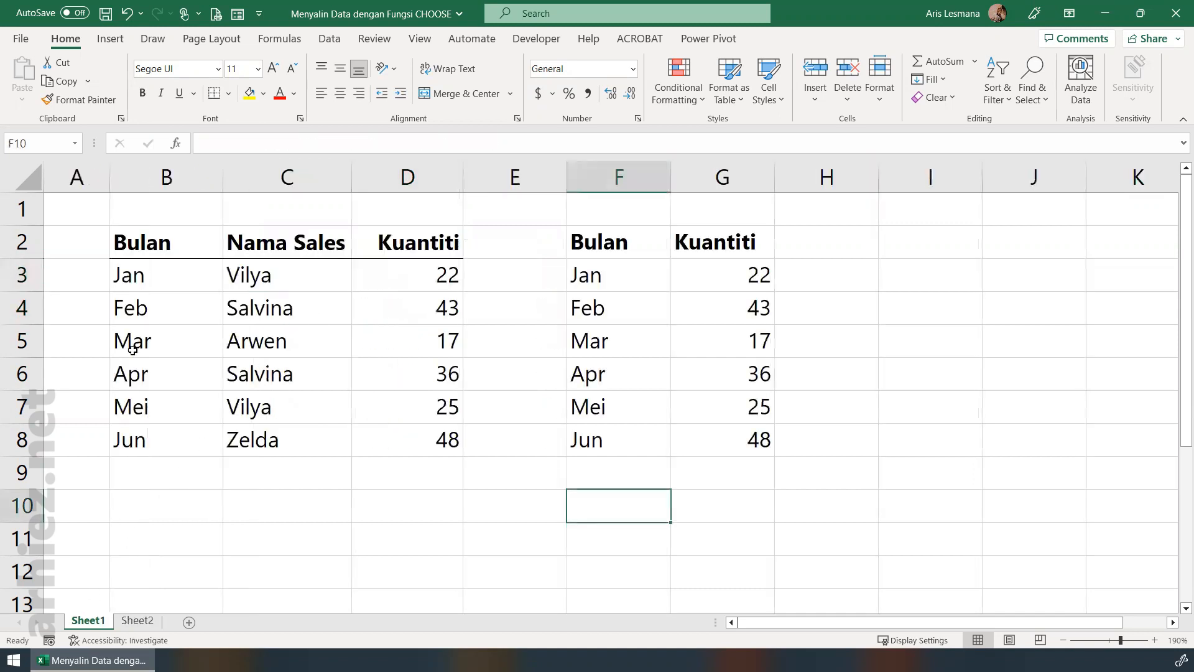
click(156, 277)
text(1)
key(Return)
text(2)
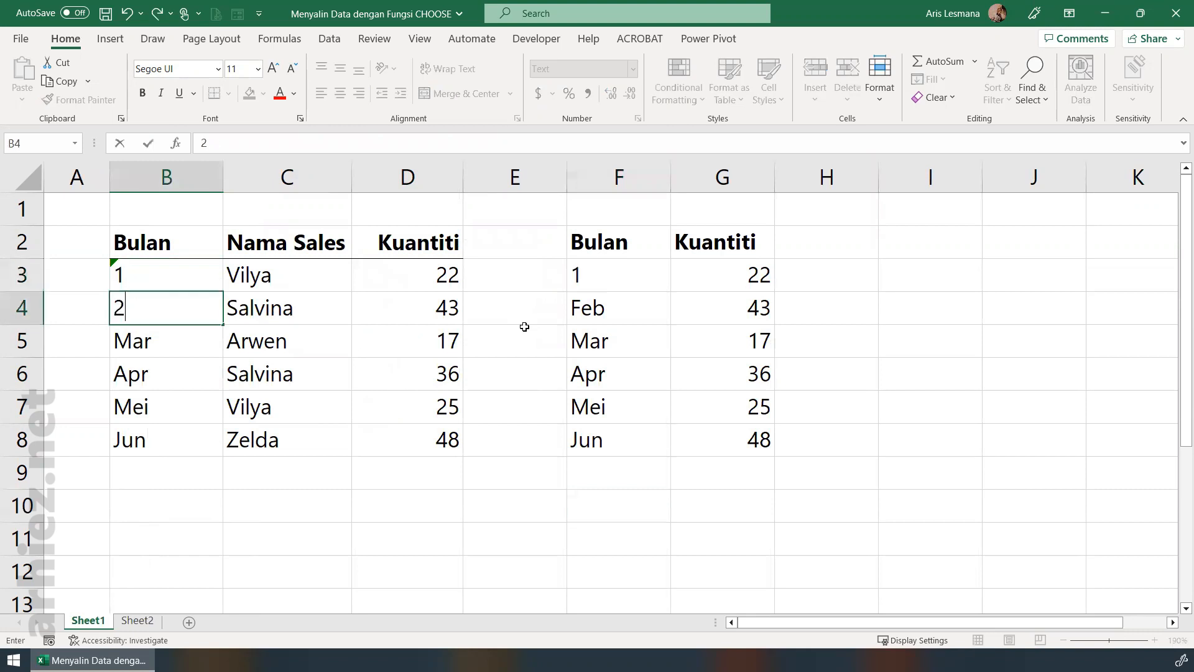
key(Return)
text(3)
key(Return)
text(4 5)
key(Return)
text(6)
key(Return)
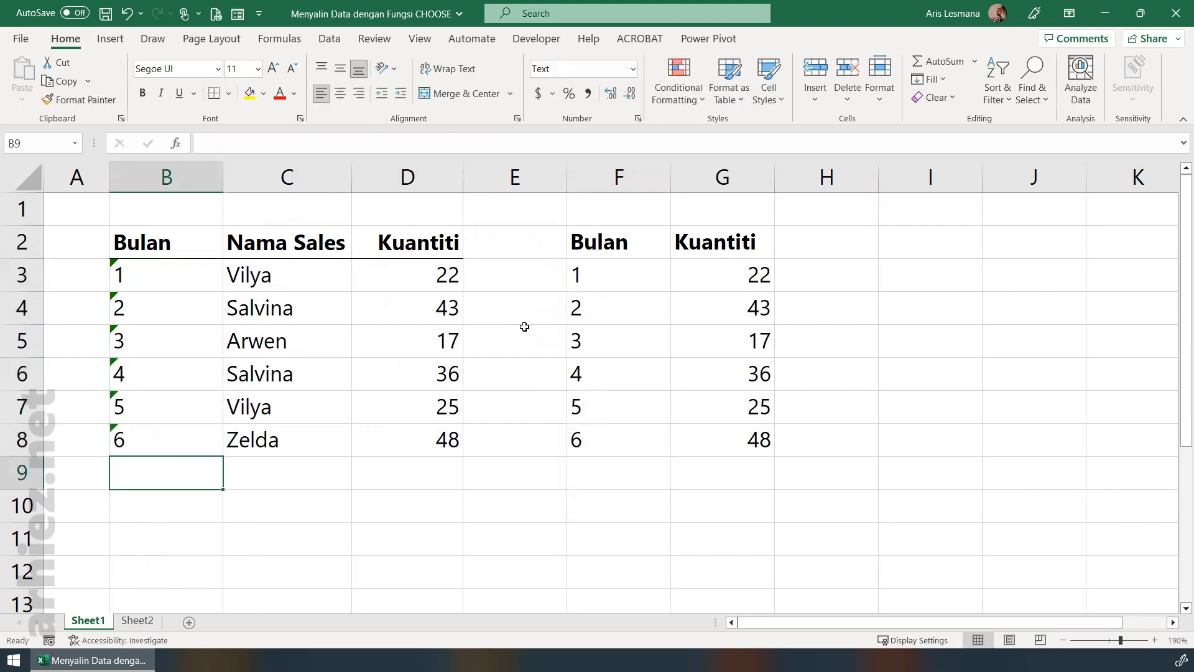
Check the linked Bulan values in F3:F8 on Sheet1 and C3:C8 on Sheet2, and return to Sheet1
drag(617, 276, 619, 447)
click(479, 481)
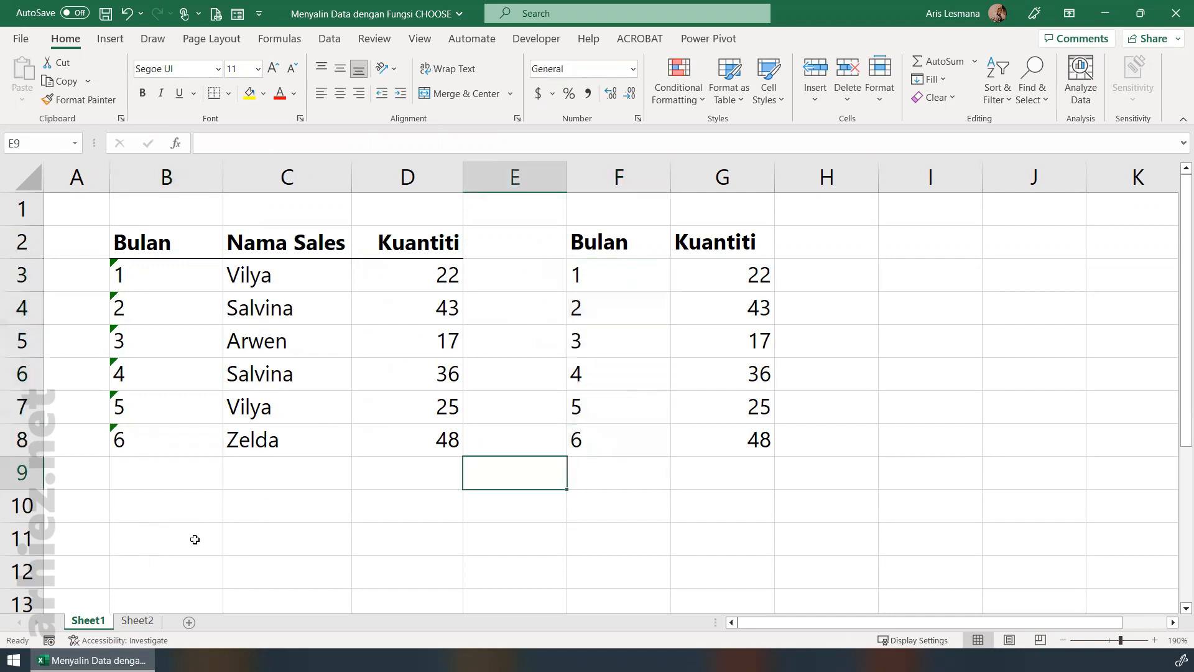
click(138, 621)
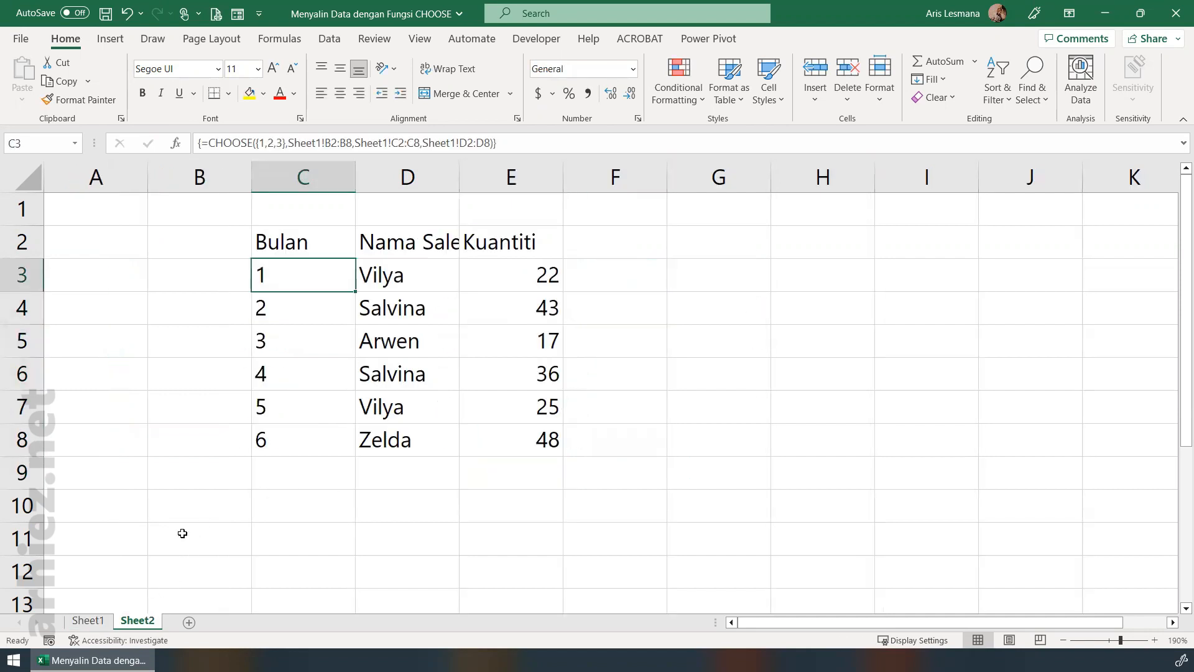
drag(301, 278, 291, 435)
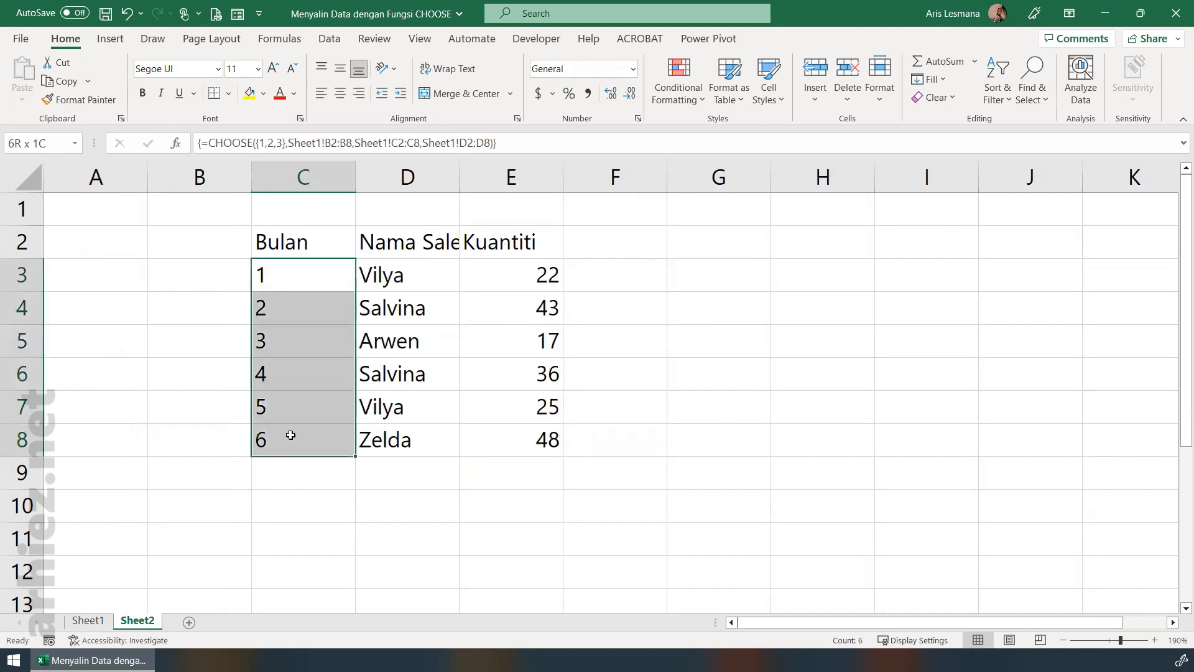
click(208, 376)
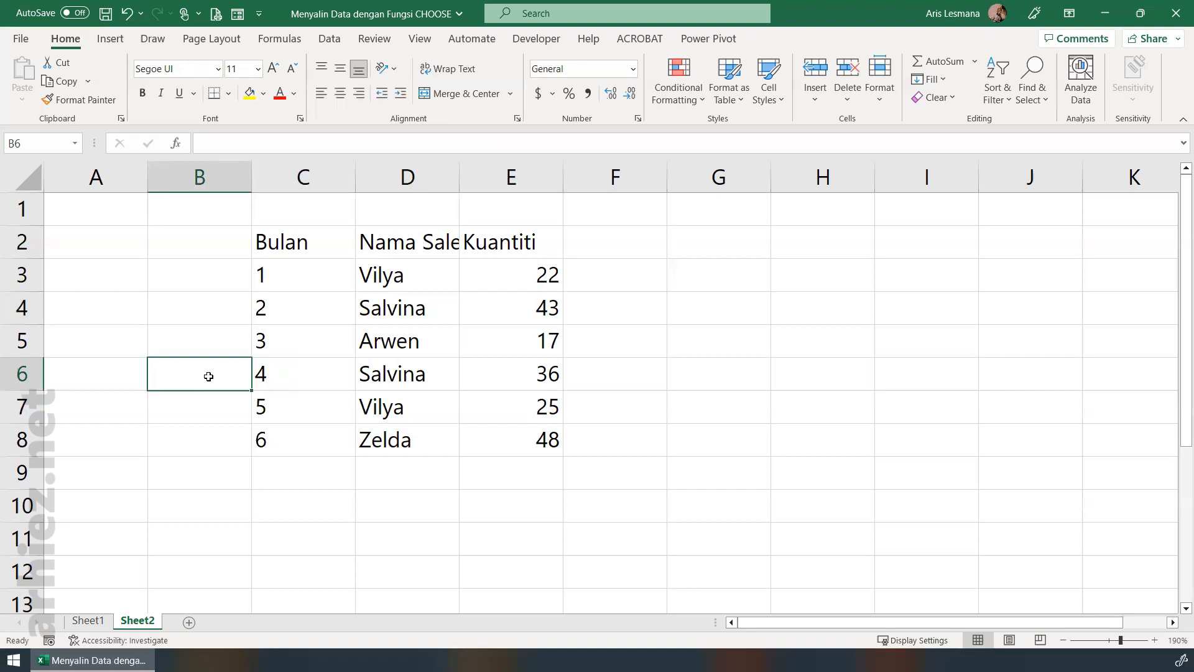
click(88, 619)
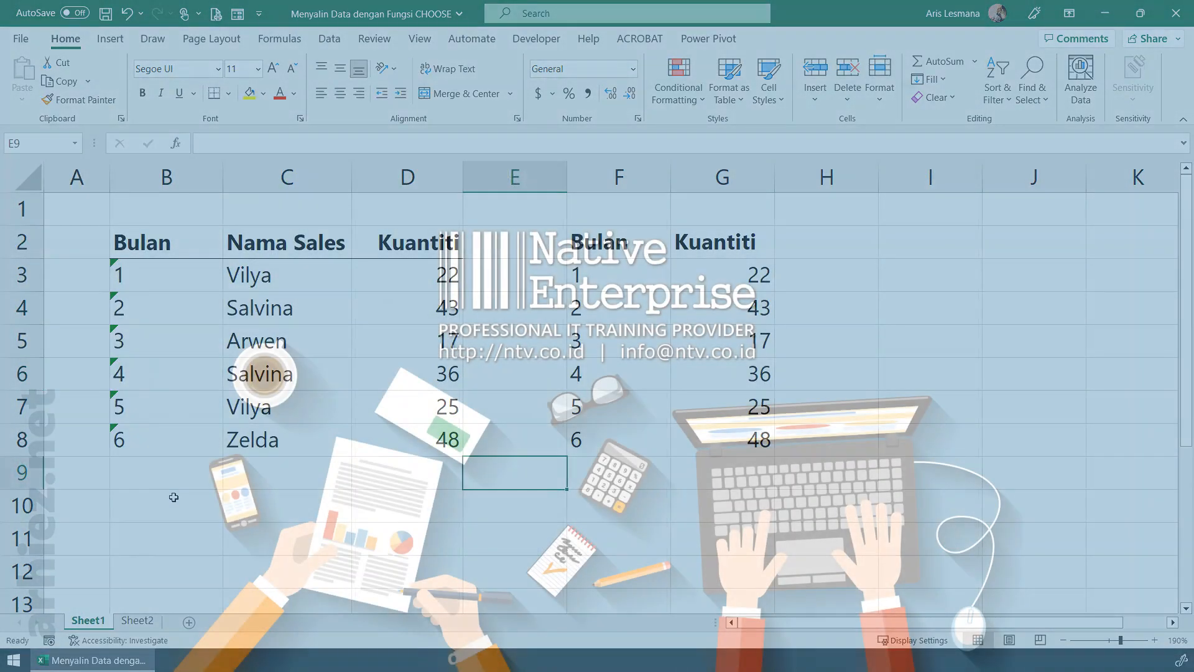
click(174, 497)
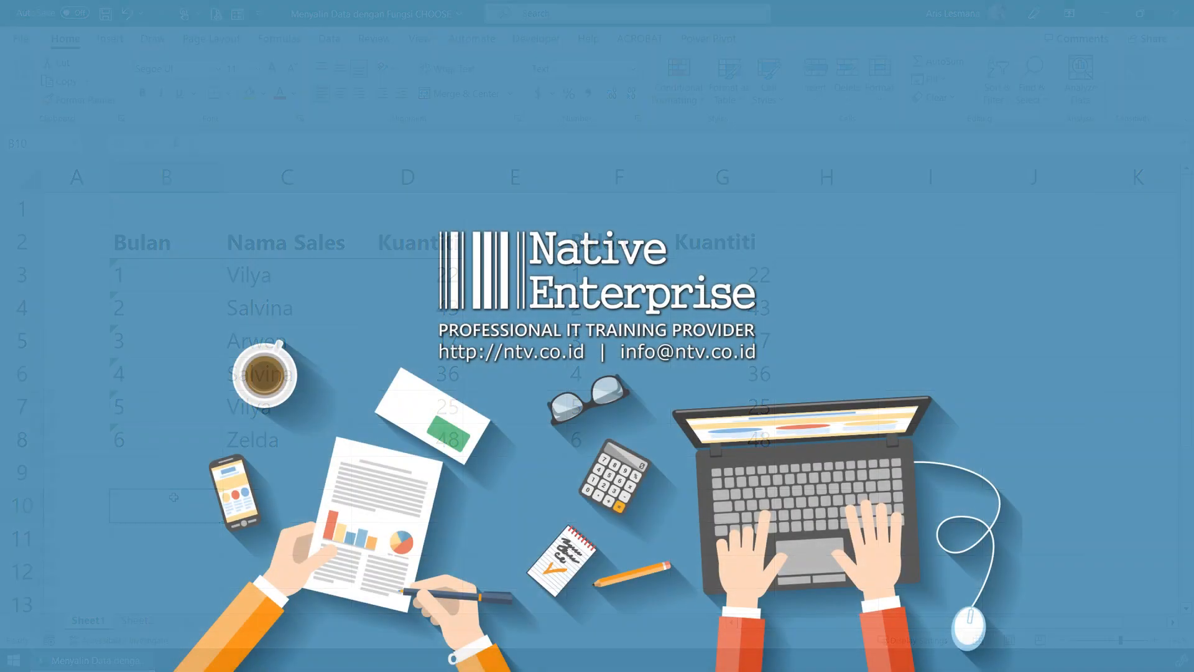